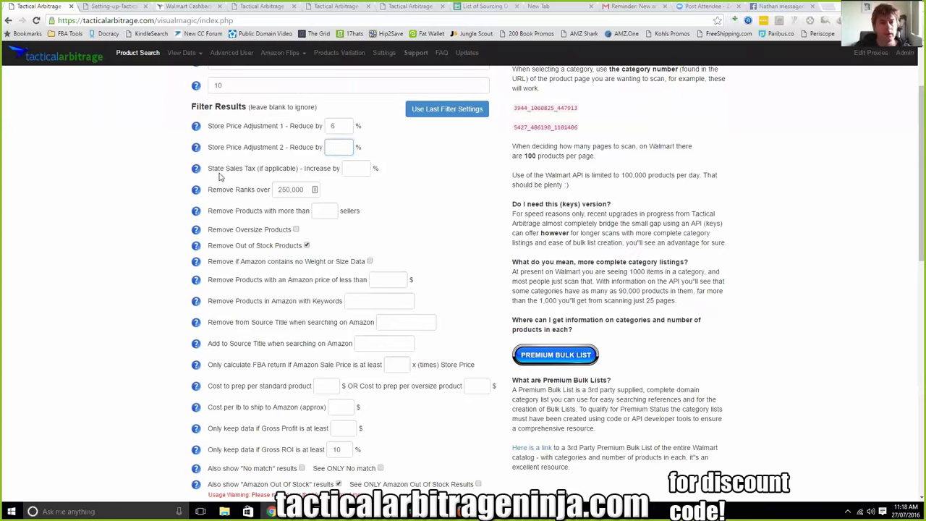
# Review the sales tax and rank filters, and set products with an Amazon price of less than $15 to be removed
pyautogui.moveTo(210, 168); pyautogui.dragTo(290, 169)
pyautogui.click(276, 170)
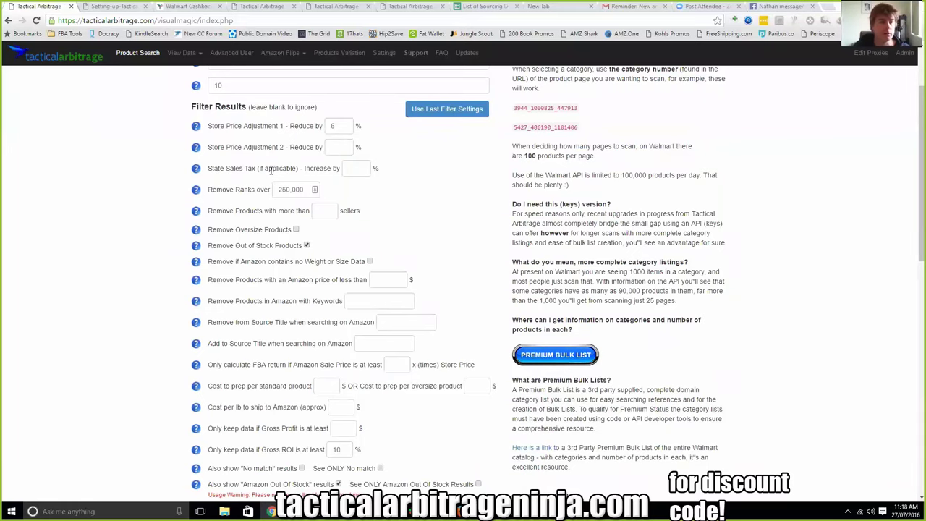
pyautogui.scroll(-1, 271, 167)
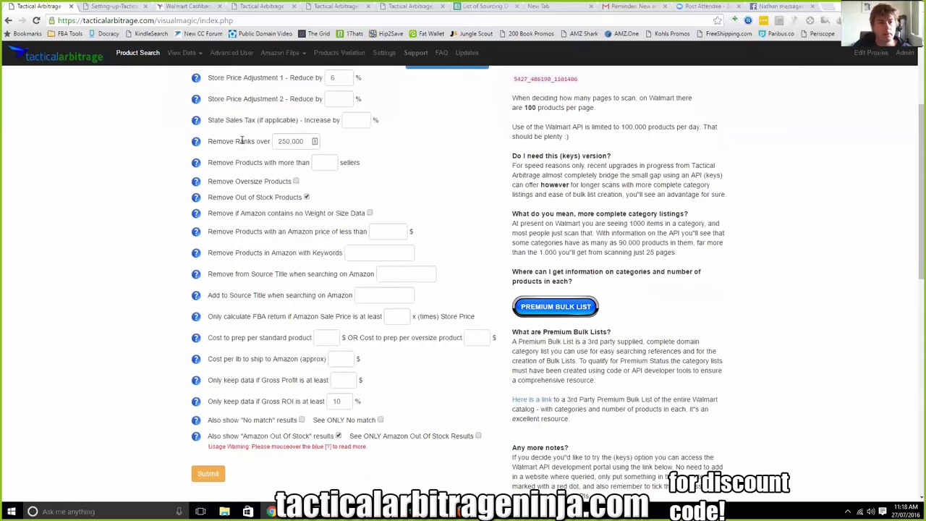
pyautogui.moveTo(276, 141); pyautogui.dragTo(304, 144)
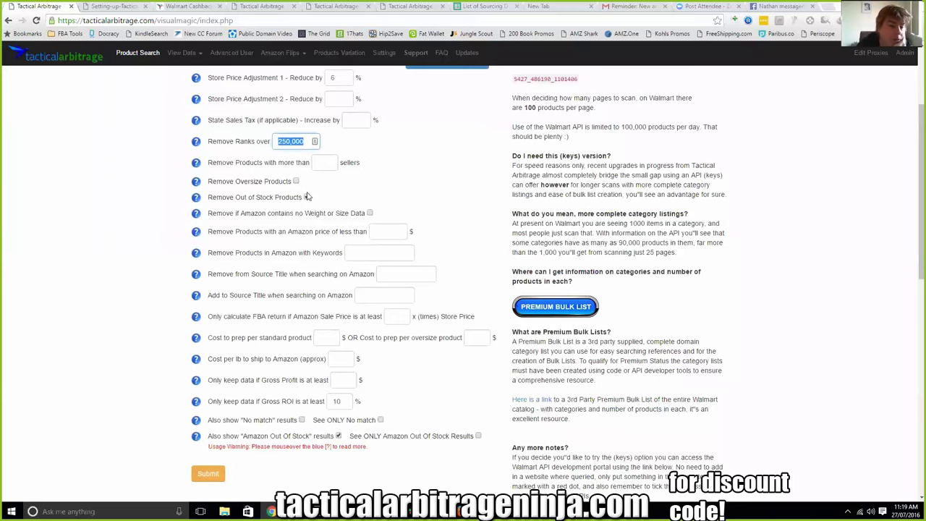
pyautogui.scroll(-1, 167, 230)
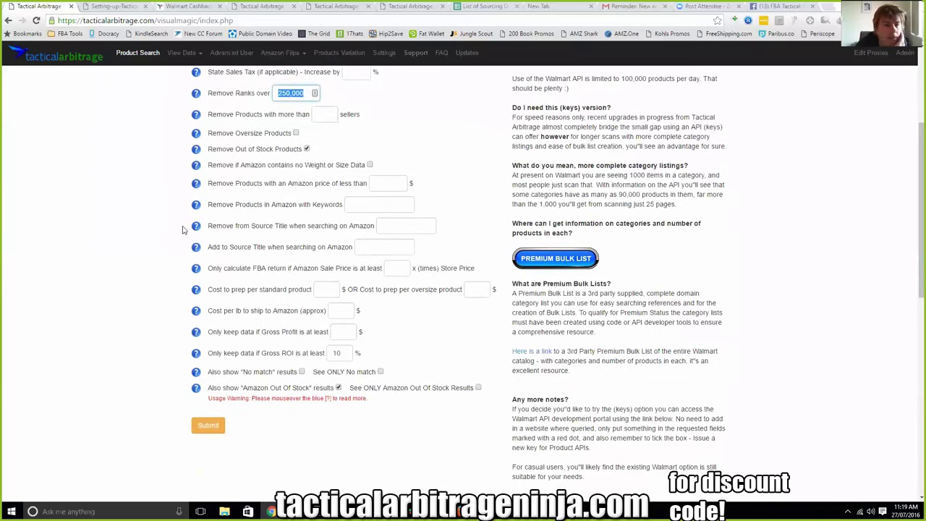
pyautogui.moveTo(288, 183); pyautogui.dragTo(331, 183)
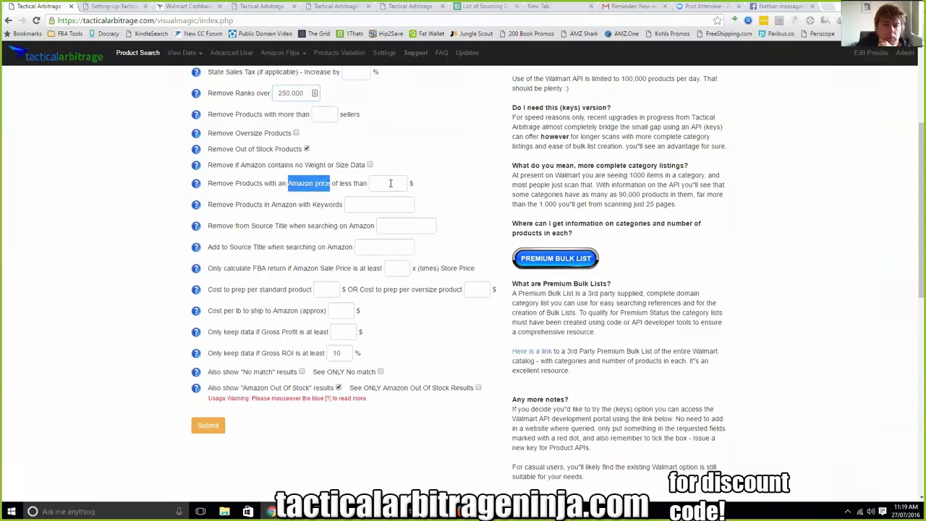
pyautogui.click(391, 183)
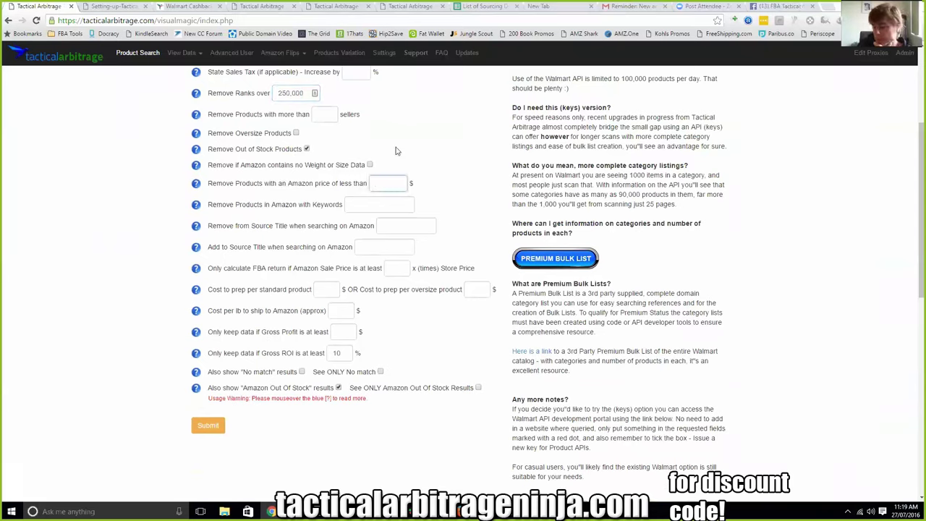
pyautogui.write('15')
pyautogui.moveTo(196, 149)
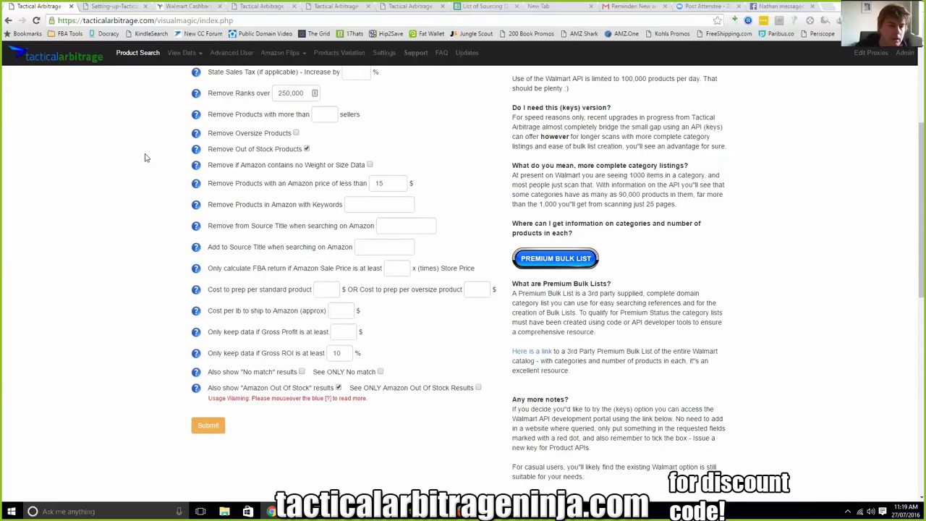
# Review the "Amazon Out Of Stock" results option and submit the walmart.com product search for category 4171_4191_133123
pyautogui.scroll(-2, 80, 210)
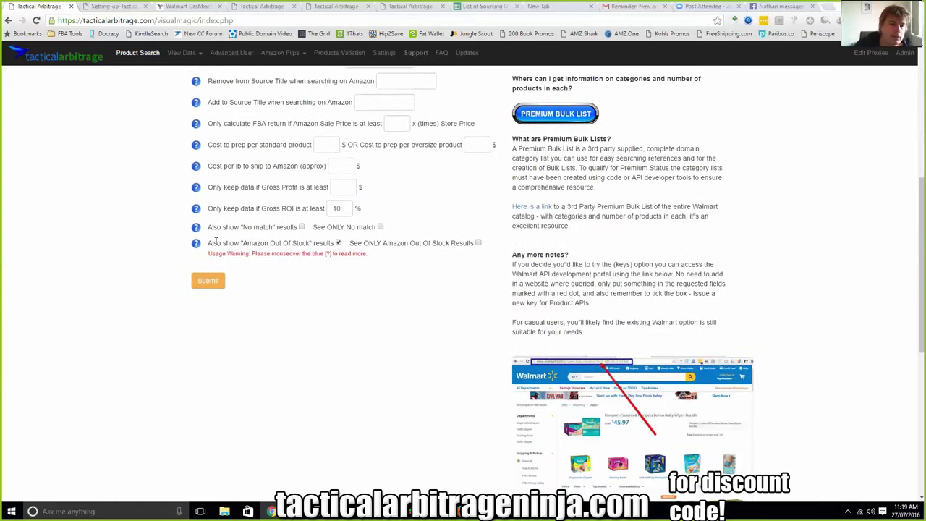
pyautogui.moveTo(209, 244); pyautogui.dragTo(335, 245)
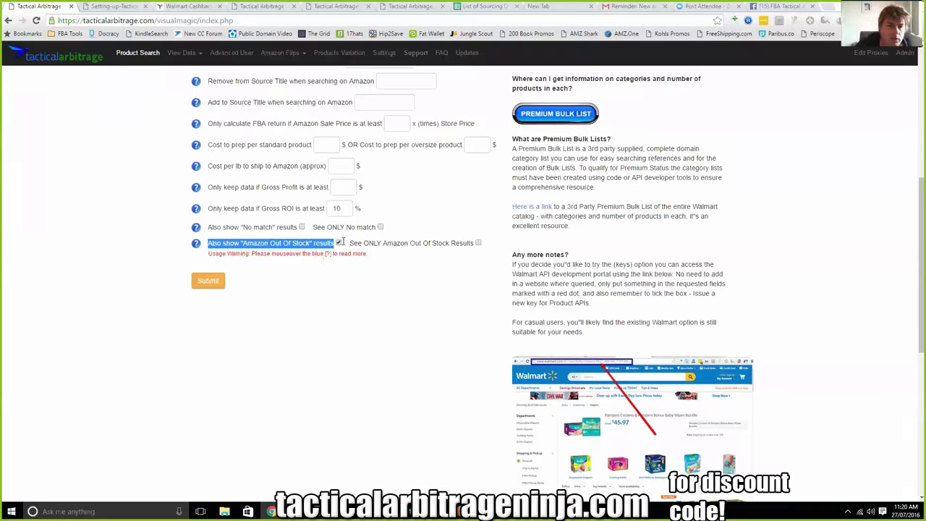
pyautogui.click(274, 316)
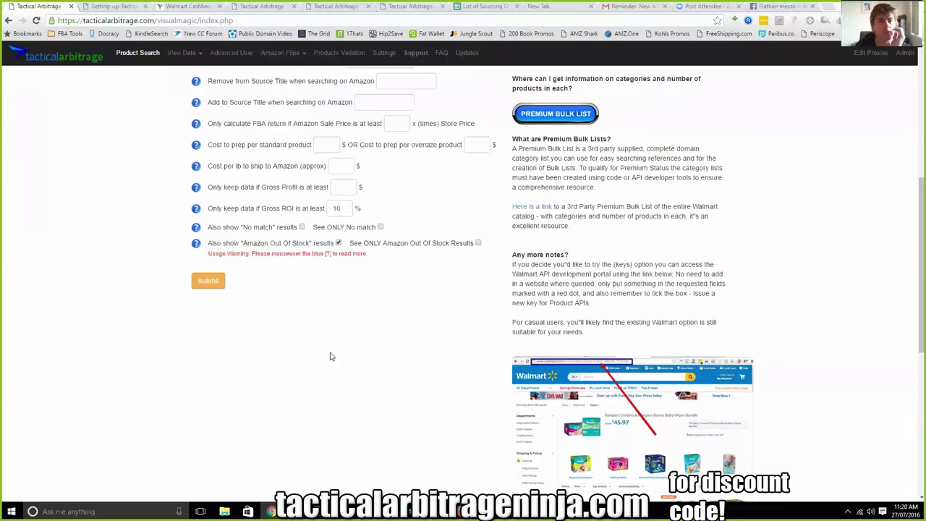
pyautogui.scroll(1, 385, 308)
pyautogui.scroll(2, 385, 308)
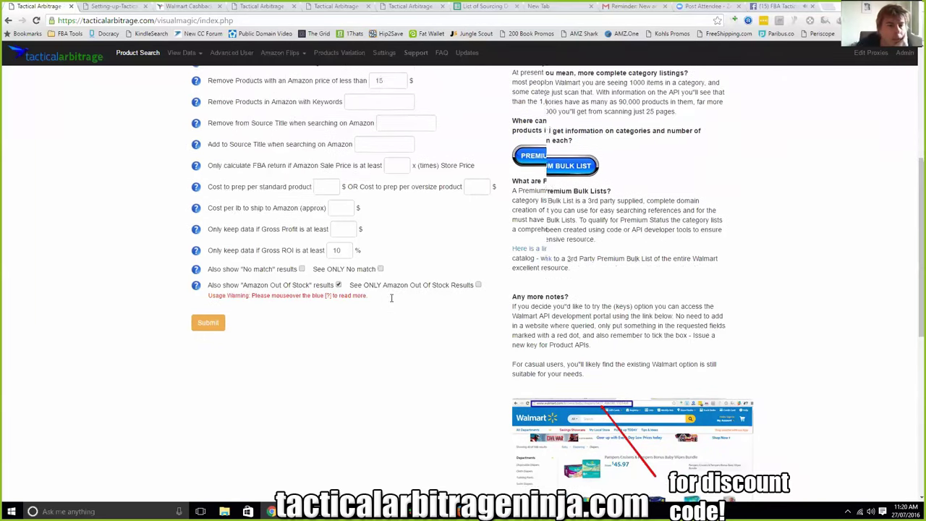
pyautogui.scroll(3, 376, 219)
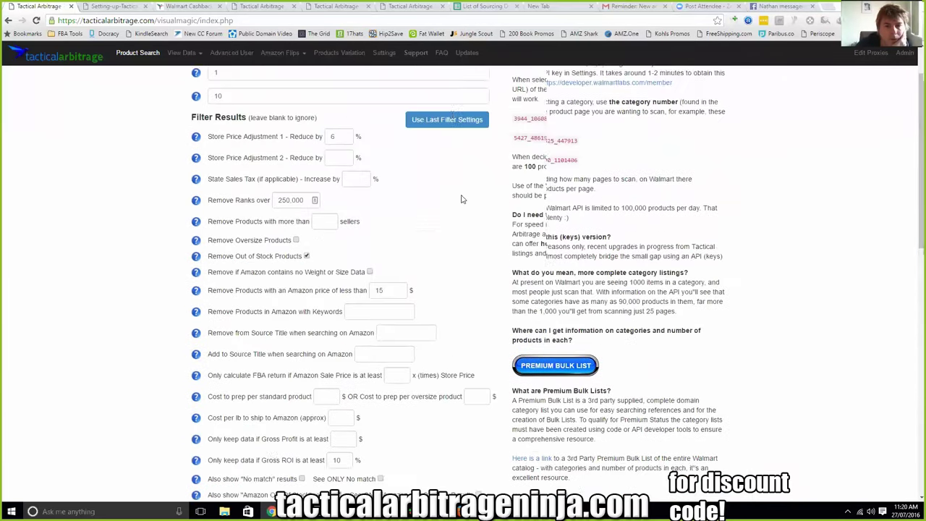
pyautogui.scroll(-4, 272, 274)
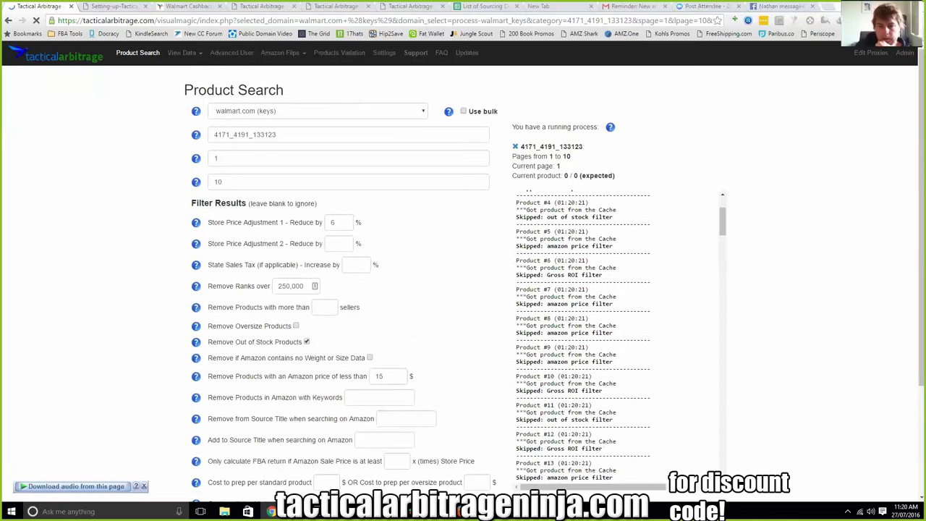
# Examine the scan log to see which filter caused each product to be skipped
pyautogui.scroll(-1, 463, 275)
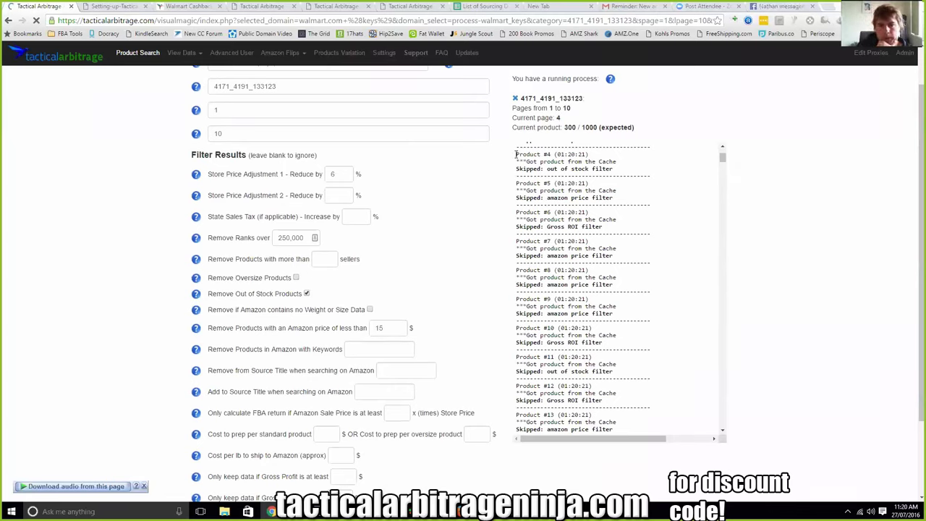
pyautogui.moveTo(516, 155); pyautogui.dragTo(613, 168)
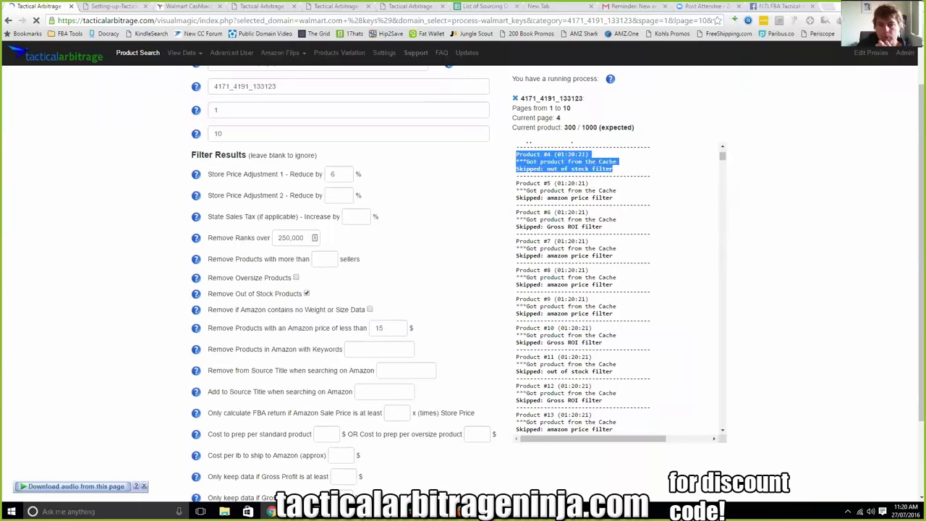
pyautogui.moveTo(516, 183); pyautogui.dragTo(613, 198)
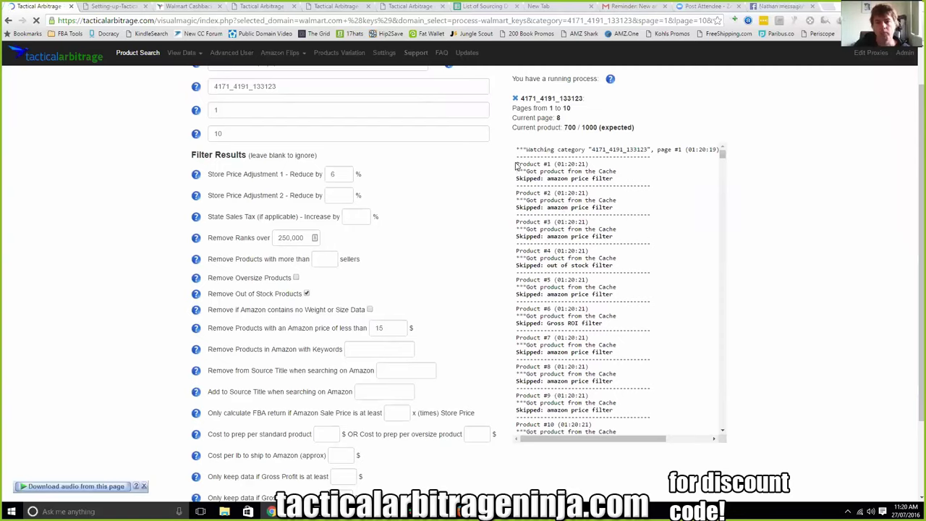
pyautogui.moveTo(518, 162); pyautogui.dragTo(615, 389)
pyautogui.scroll(-2, 615, 348)
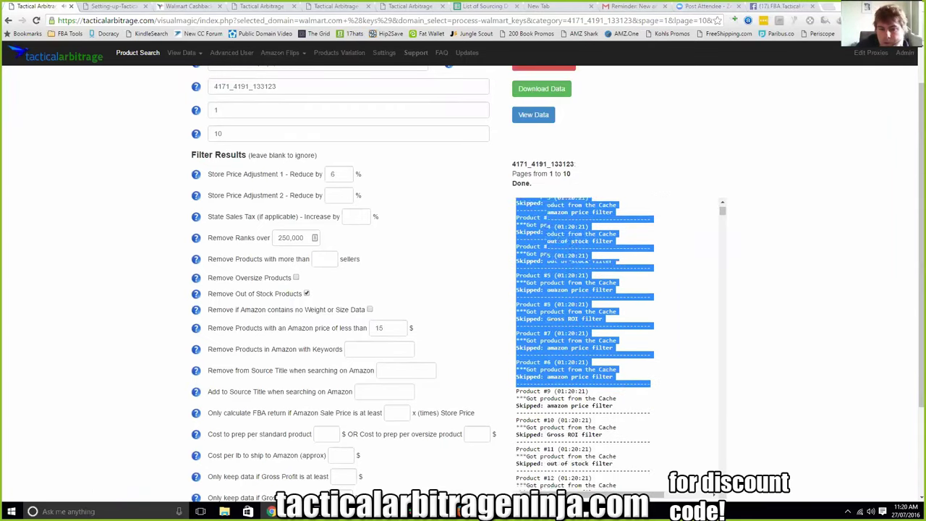
pyautogui.click(567, 261)
pyautogui.scroll(-3, 567, 262)
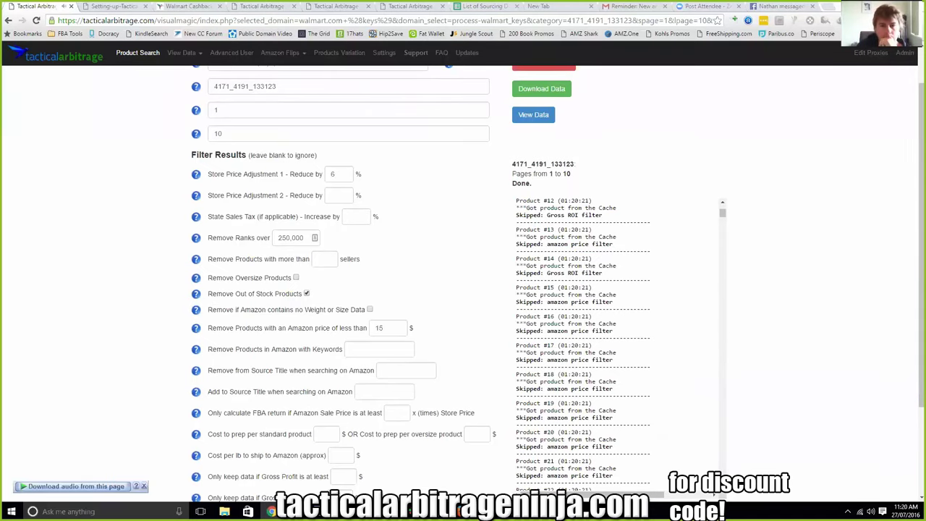
pyautogui.scroll(-3, 582, 341)
pyautogui.scroll(8, 583, 340)
pyautogui.moveTo(516, 220); pyautogui.dragTo(650, 444)
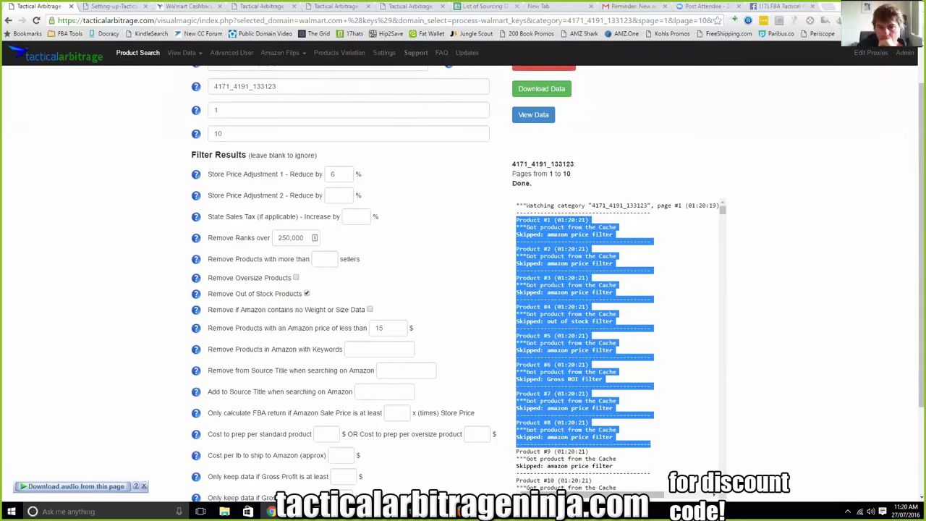
pyautogui.scroll(-1, 463, 289)
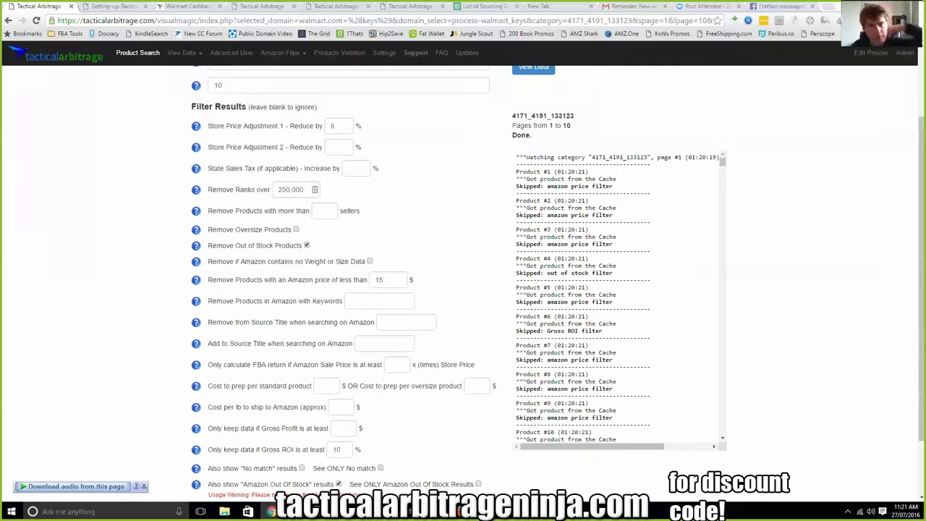
# Open the scan results in View Data in a separate browser tab and compare them with the search filters
pyautogui.click(179, 58)
pyautogui.click(187, 75)
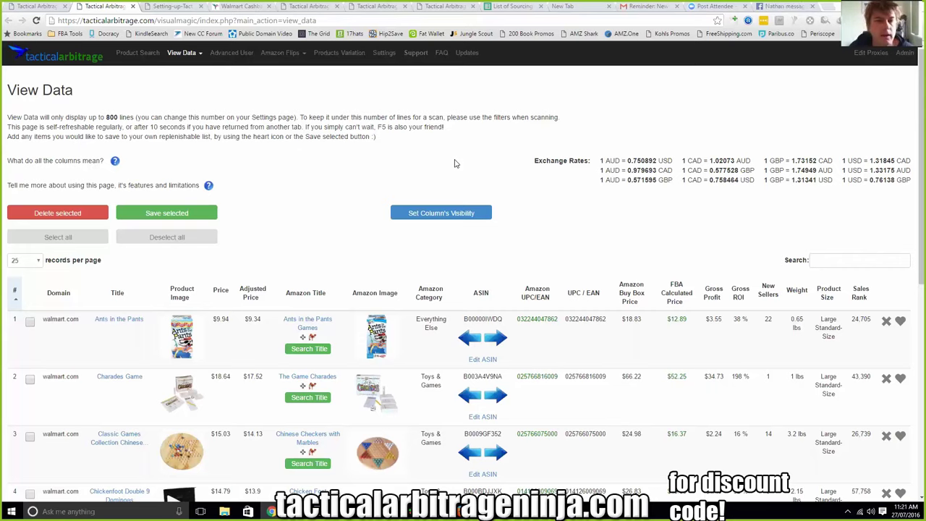
pyautogui.scroll(-2, 347, 164)
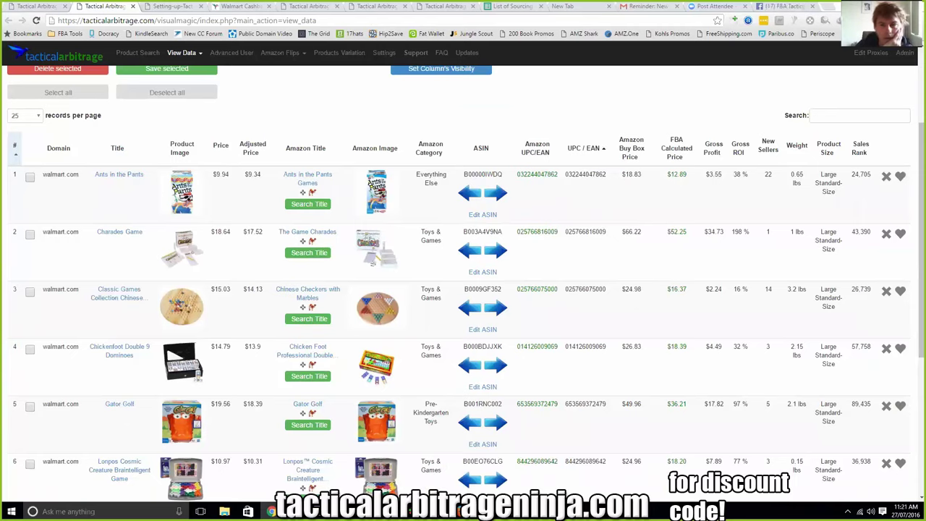
pyautogui.hotkey('alt', 'Left')
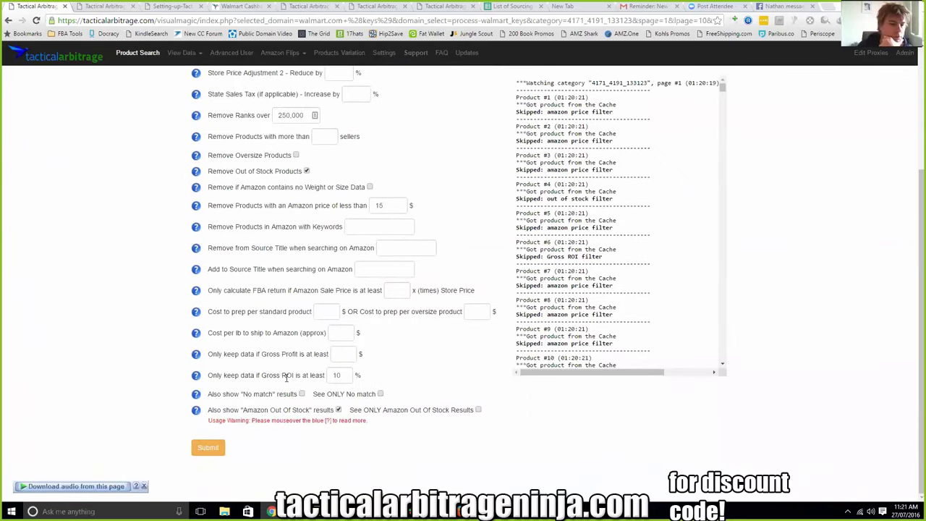
pyautogui.click(104, 6)
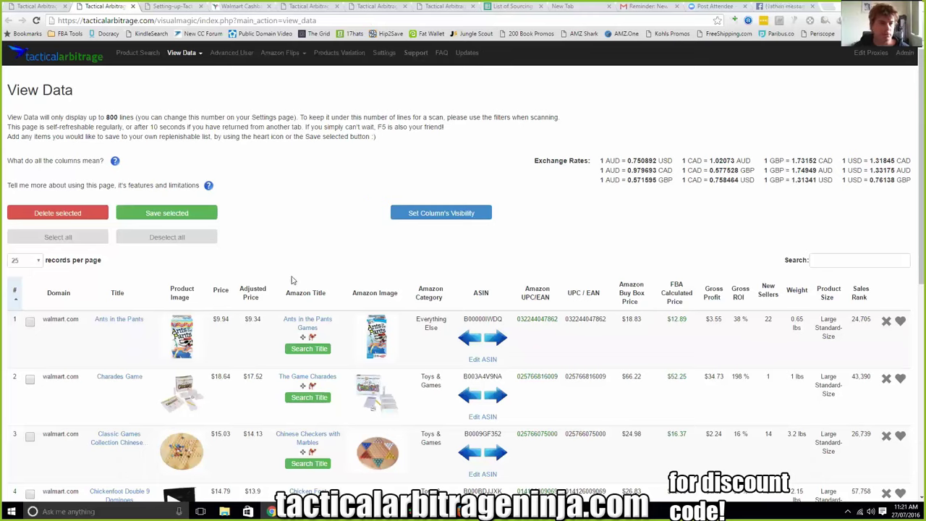
pyautogui.moveTo(181, 334)
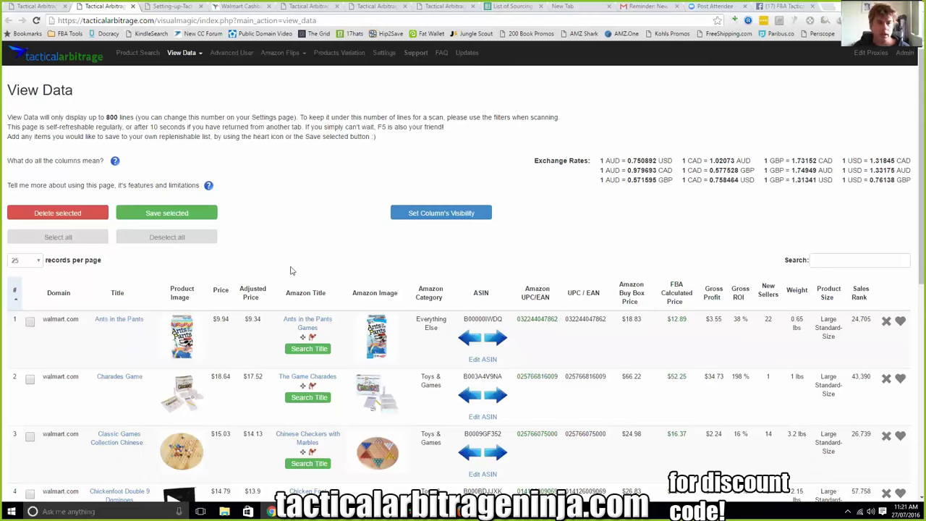
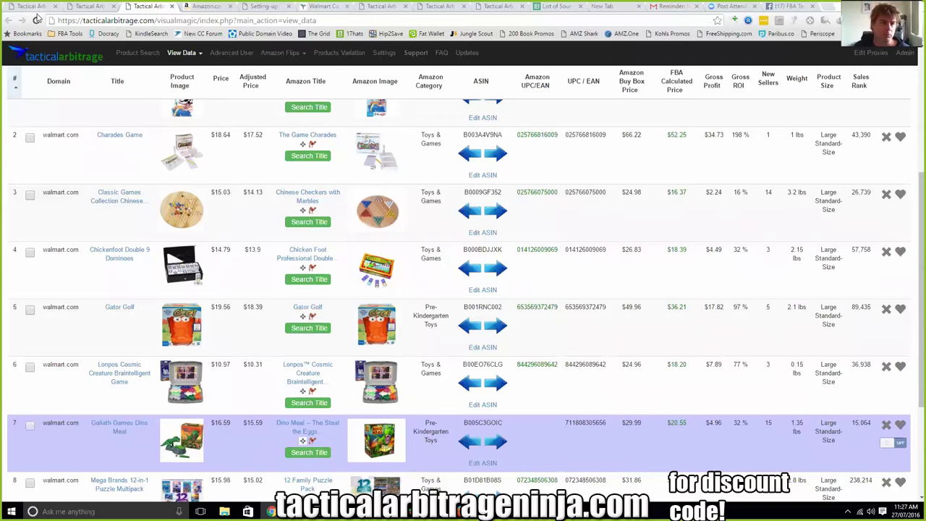
# Review the product search filters and the saved list alongside the table of scanned Walmart products
pyautogui.hotkey('ctrl', '1')
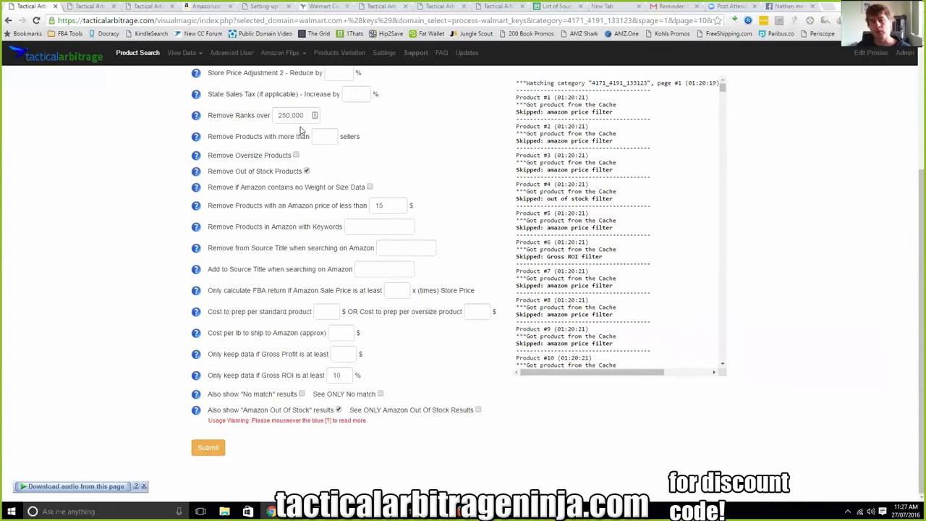
pyautogui.click(92, 9)
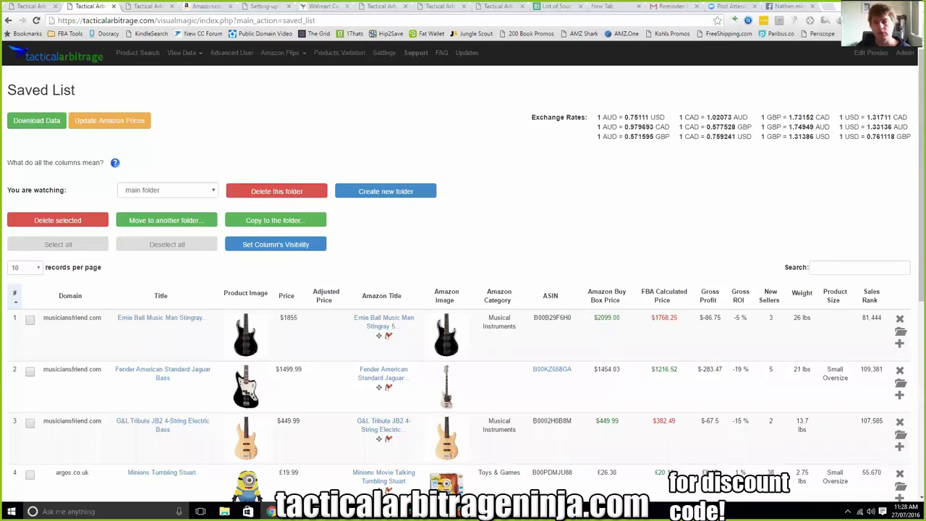
pyautogui.hotkey('ctrl', 'Tab')
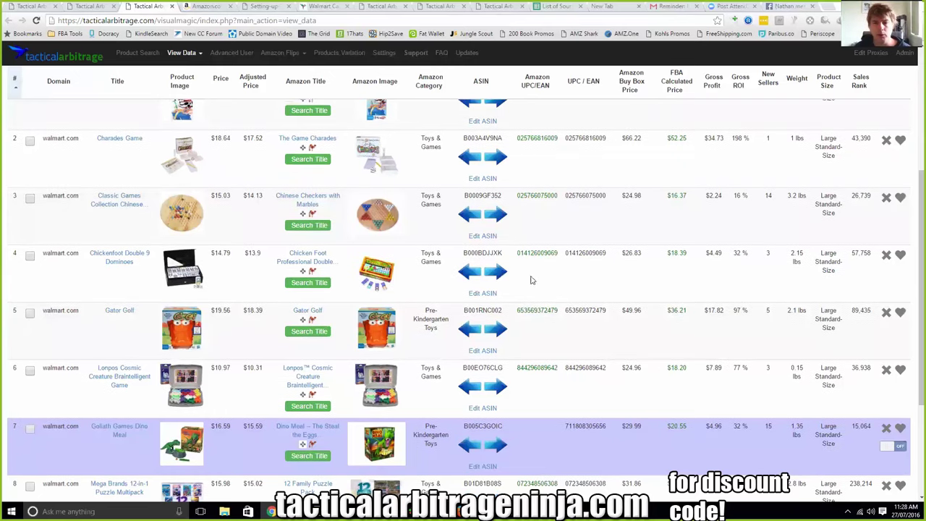
pyautogui.scroll(3, 532, 279)
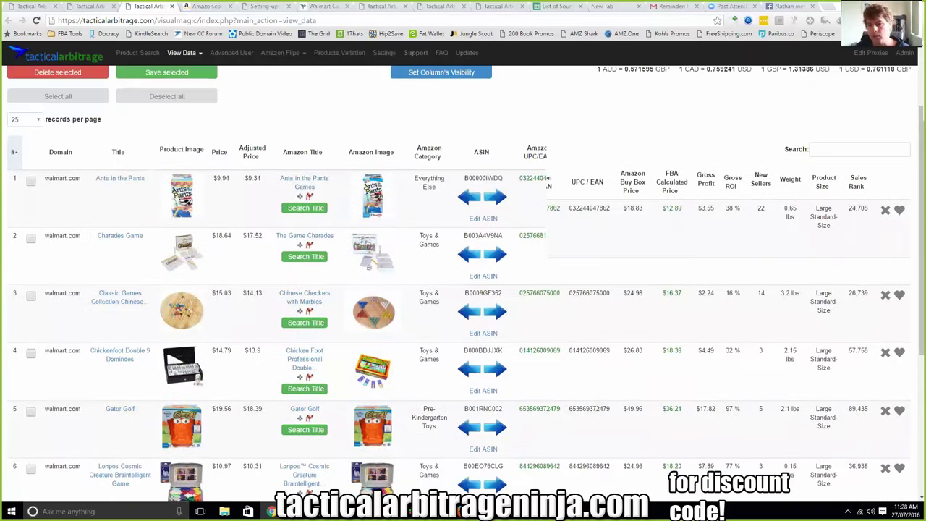
pyautogui.scroll(2, 93, 76)
pyautogui.scroll(-5, 94, 94)
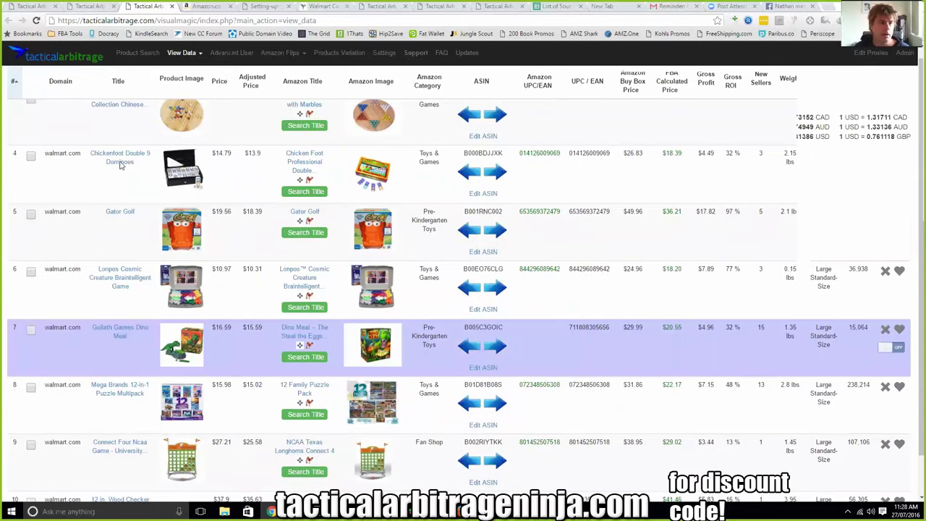
pyautogui.hotkey('ctrl', 'shift', 'Tab')
pyautogui.hotkey('ctrl', 'shift', 'Tab')
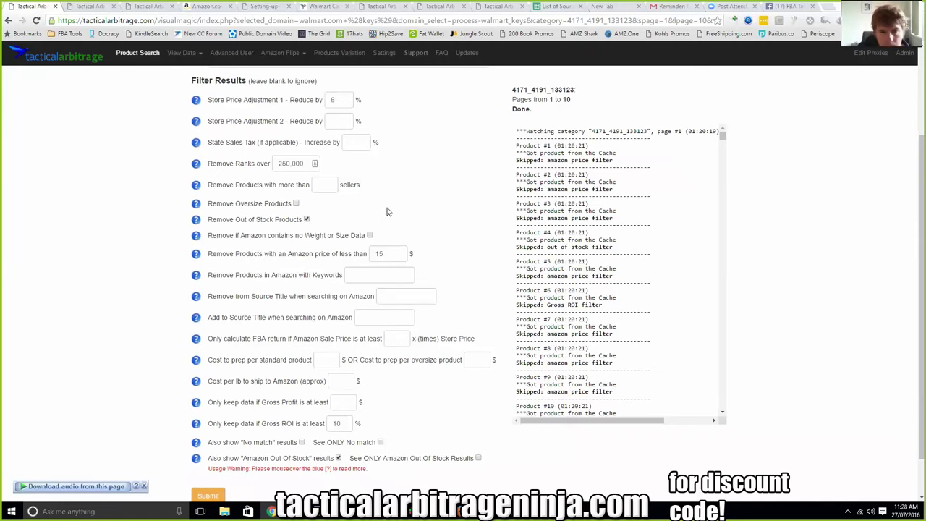
# Check the Amazon category of Gator Golf in the results table against the product information on its Amazon page
pyautogui.hotkey('ctrl', '3')
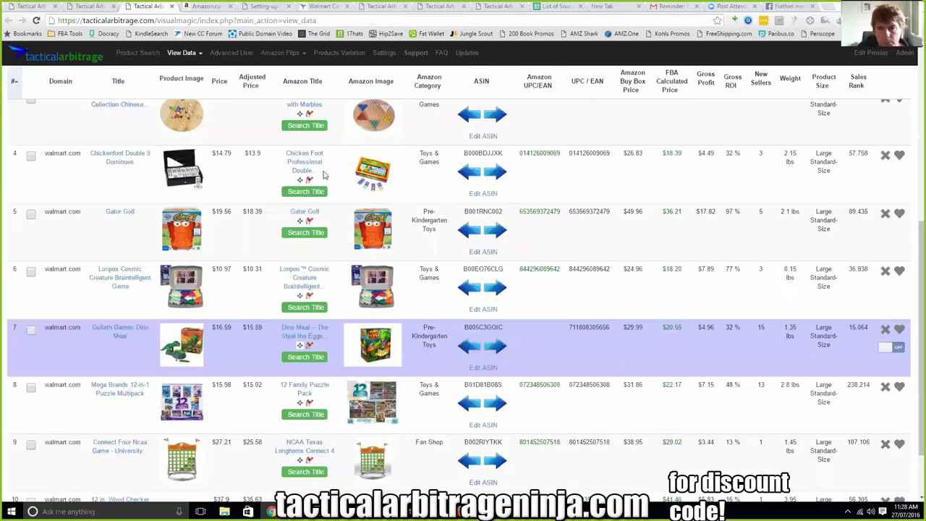
pyautogui.doubleClick(430, 229)
pyautogui.moveTo(418, 215); pyautogui.dragTo(418, 211)
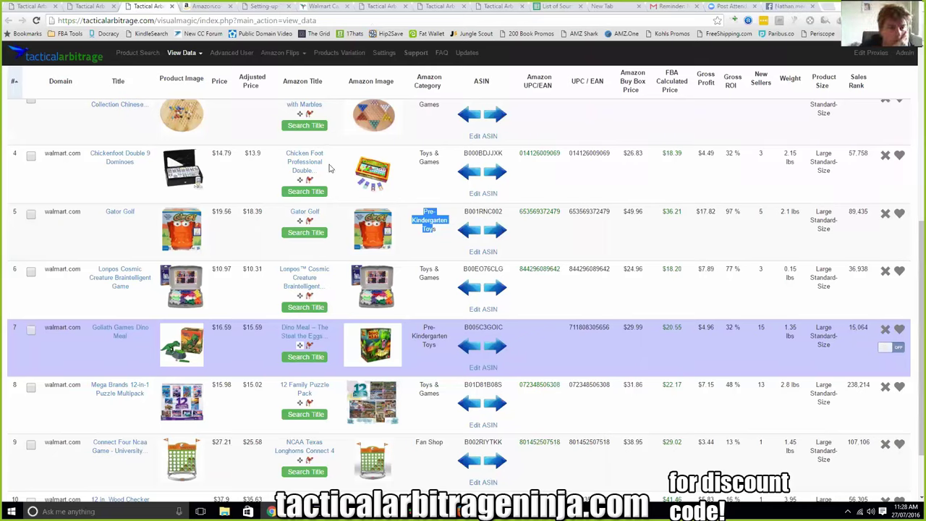
pyautogui.hotkey('ctrl', 'Tab')
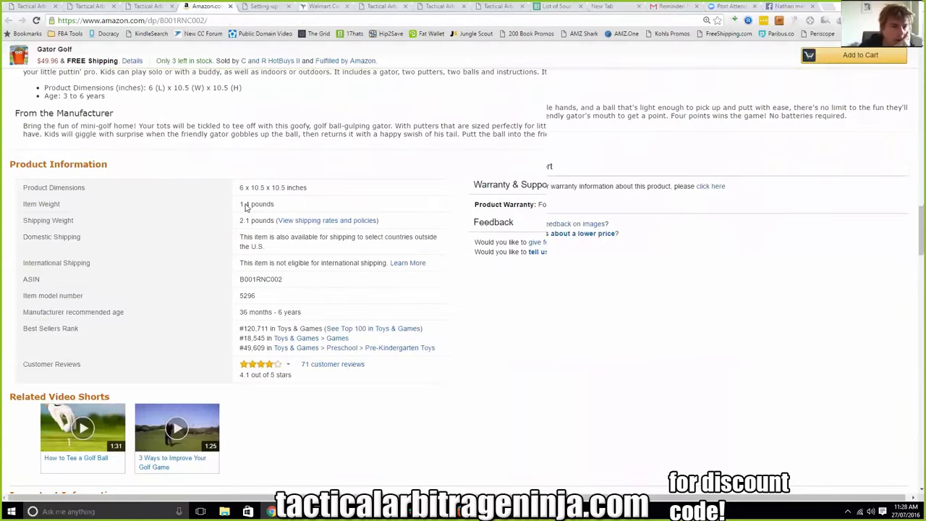
# Check Gator Golf's overall Toys & Games Best Sellers Rank on its Amazon page and return to the scan results
pyautogui.scroll(-3, 246, 208)
pyautogui.moveTo(239, 213); pyautogui.dragTo(322, 212)
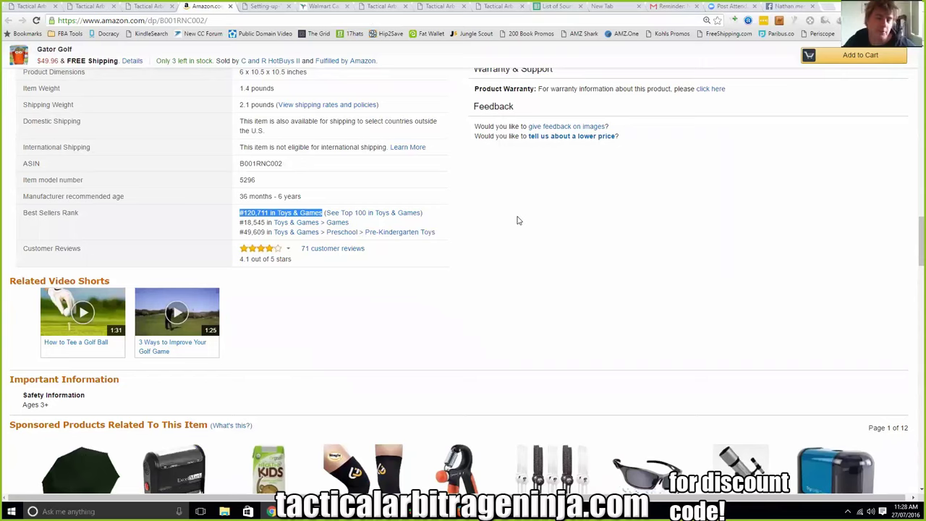
pyautogui.click(136, 9)
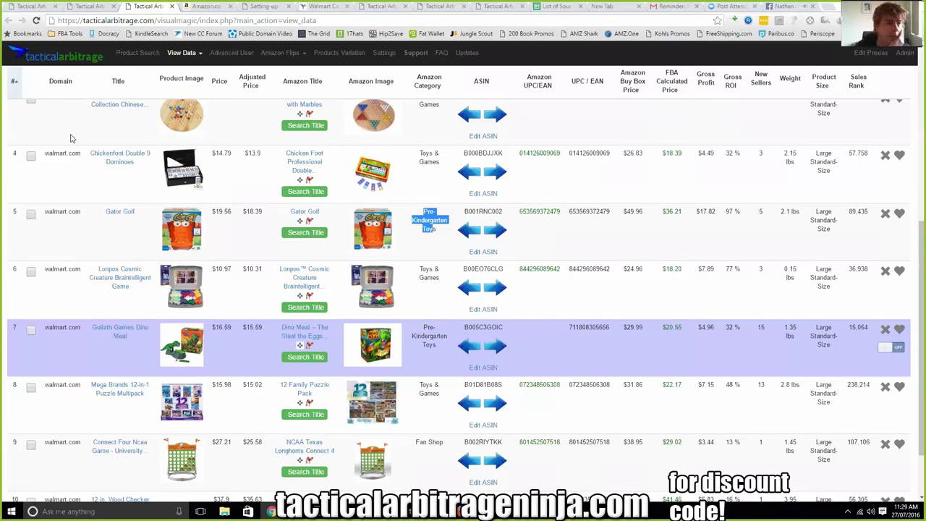
# Review the Walmart category code, start page and last page entered in the product search form
pyautogui.click(36, 7)
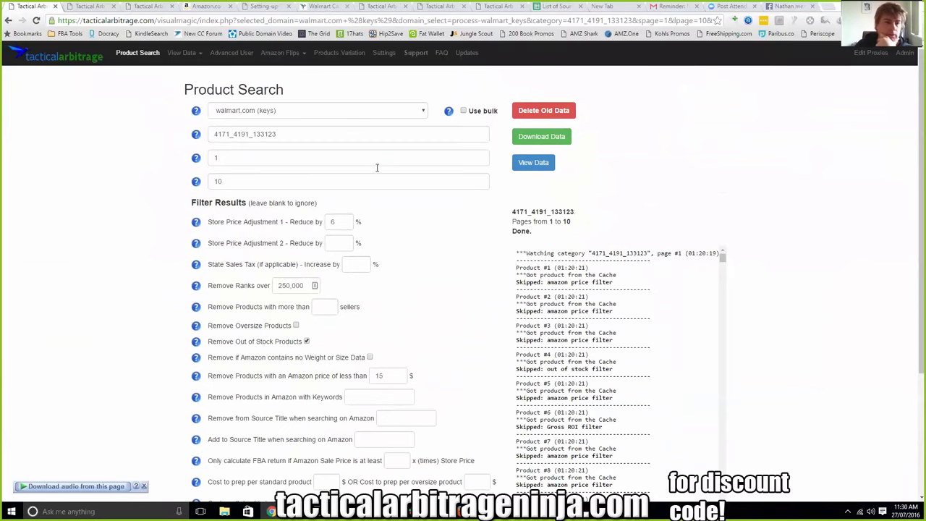
pyautogui.doubleClick(285, 137)
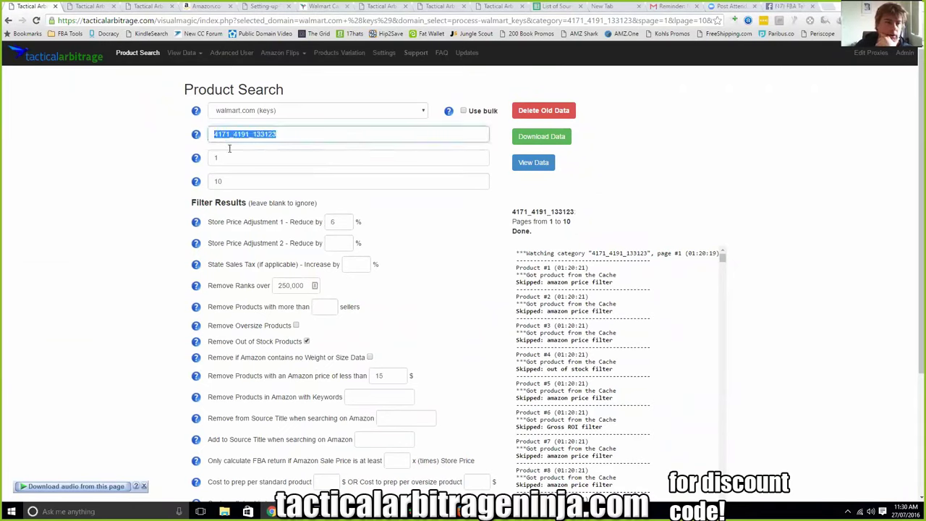
pyautogui.click(217, 158)
pyautogui.doubleClick(217, 159)
pyautogui.doubleClick(217, 182)
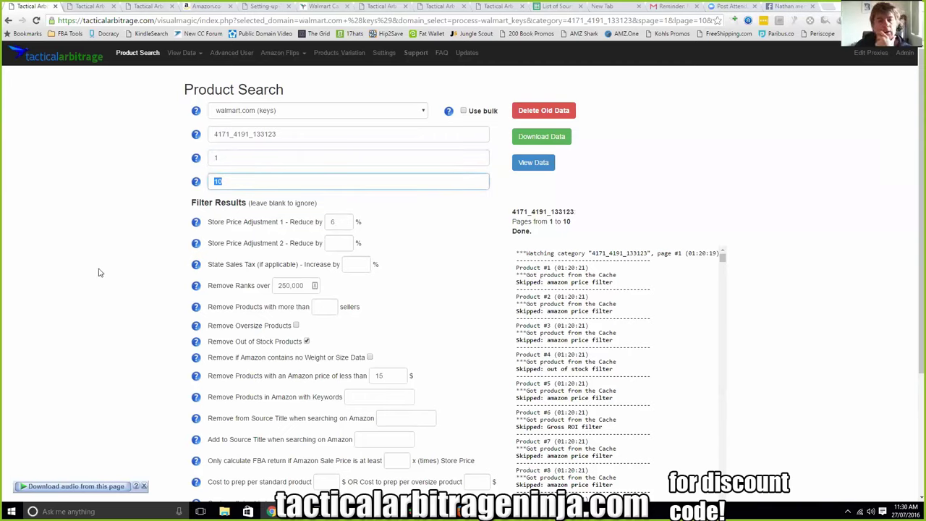
# Enable bulk scanning for the product search, view the required CSV upload formats, and close the upload dialog without choosing a file
pyautogui.click(464, 112)
pyautogui.click(456, 131)
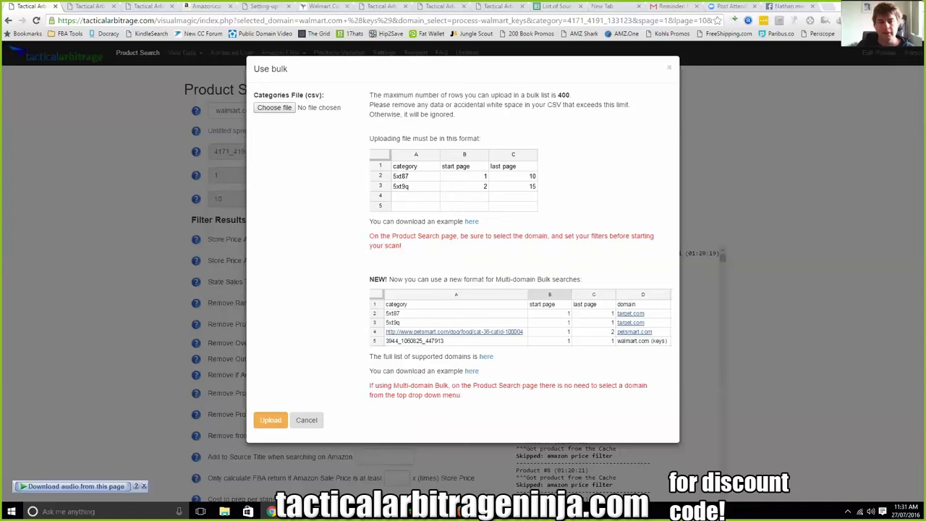
pyautogui.click(306, 420)
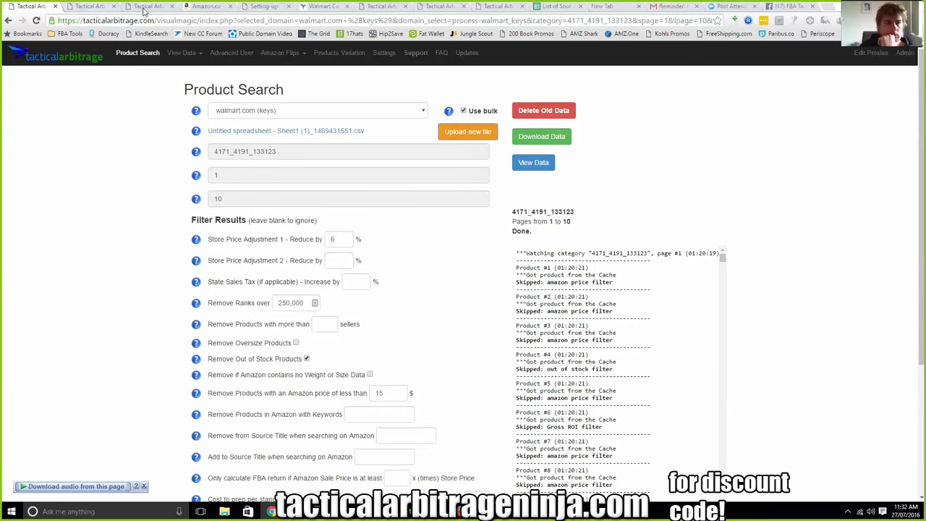
# Look at the saved list and read through the View Data table of Walmart products matched with Amazon listings
pyautogui.click(85, 7)
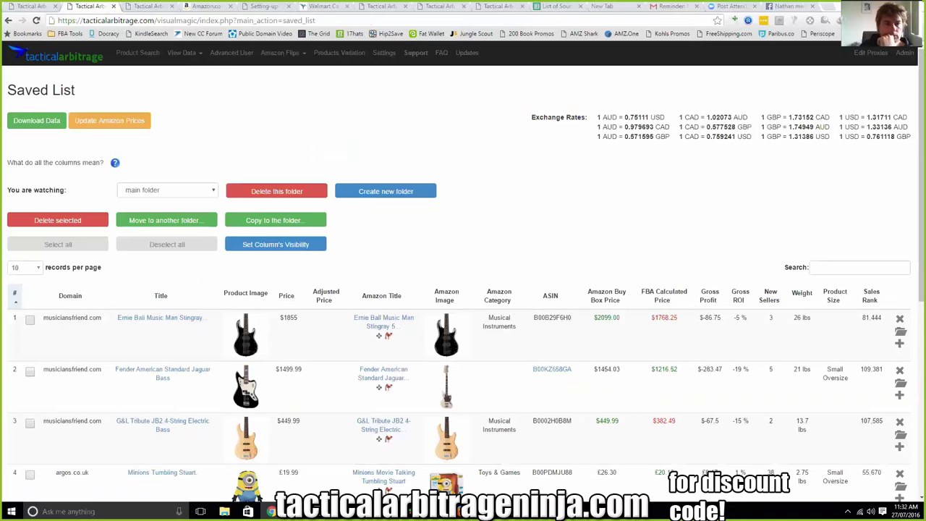
pyautogui.hotkey('ctrl', 'Tab')
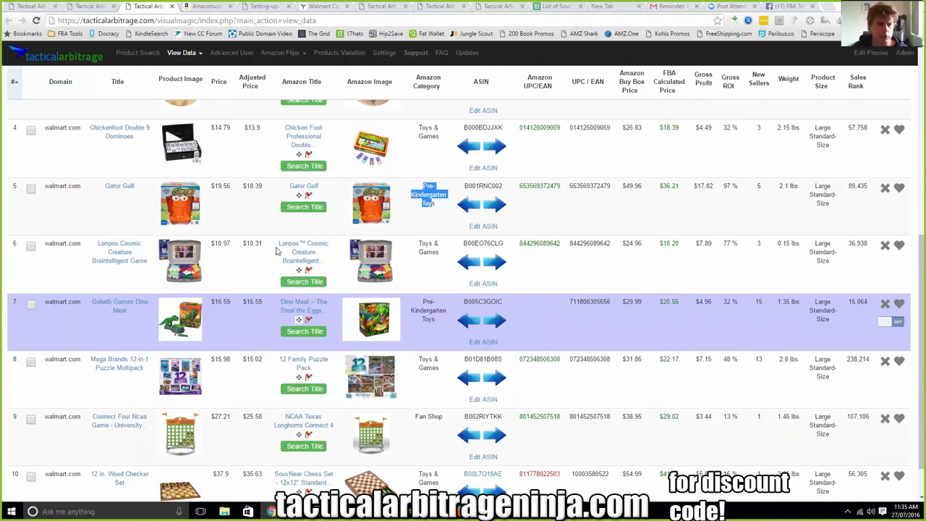
pyautogui.scroll(-1, 260, 232)
pyautogui.click(259, 224)
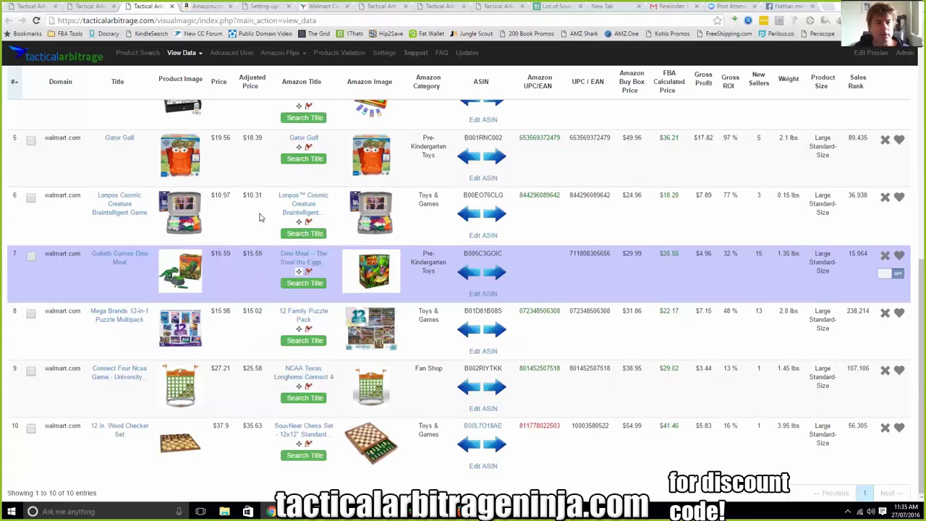
pyautogui.scroll(1, 265, 219)
pyautogui.scroll(1, 265, 219)
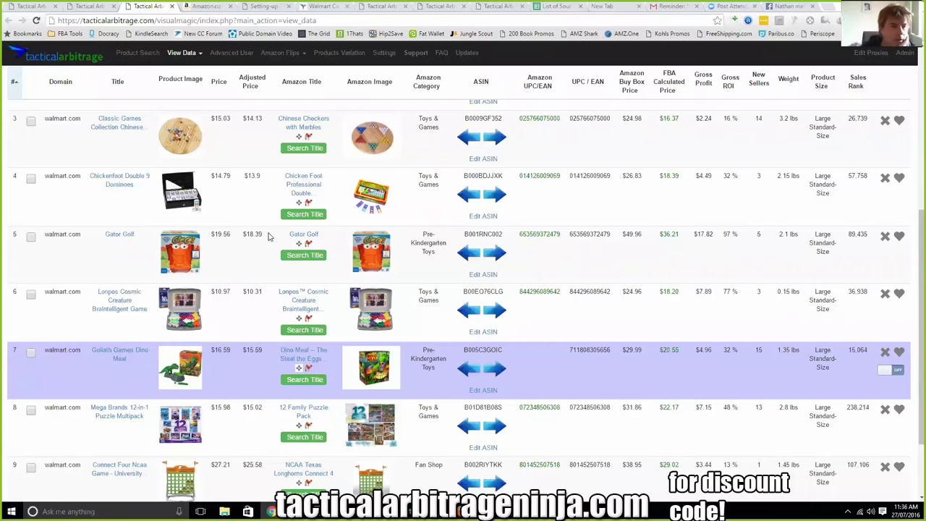
pyautogui.scroll(-1, 254, 151)
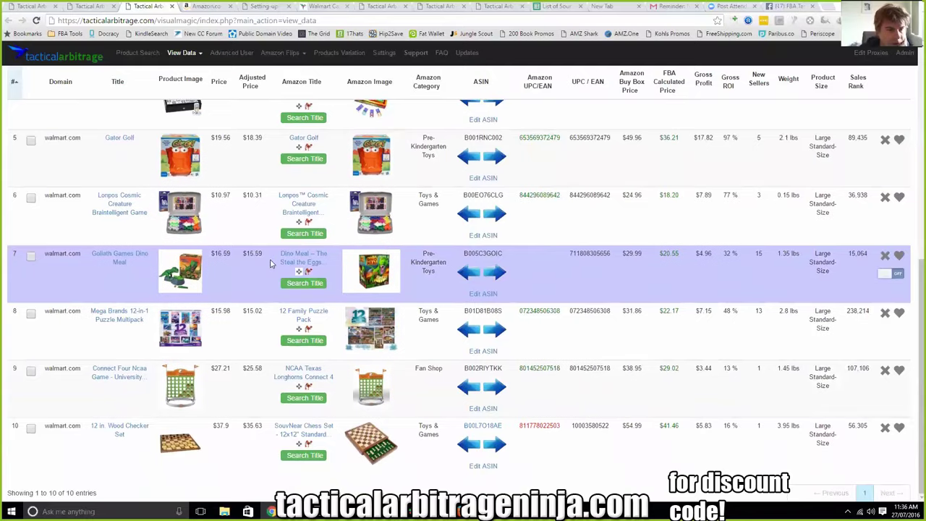
pyautogui.scroll(2, 269, 263)
pyautogui.scroll(2, 271, 263)
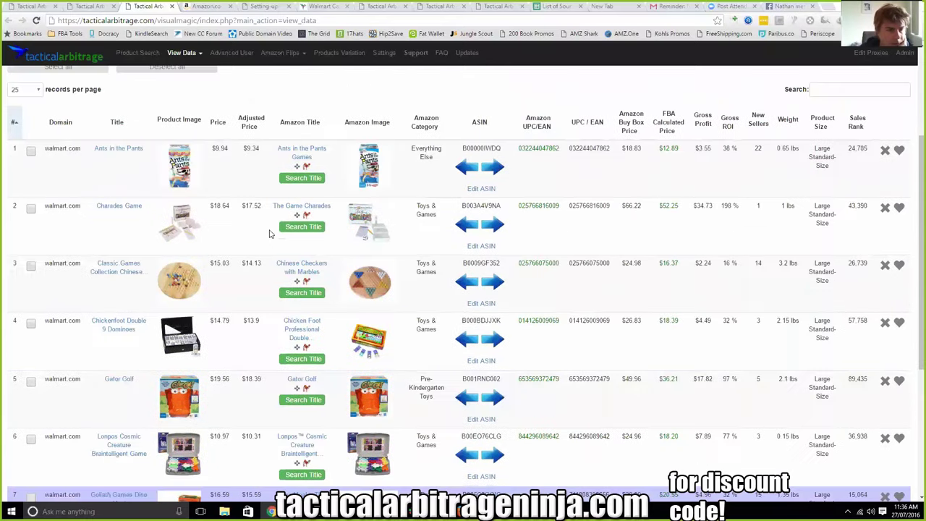
# Compare the enlarged Walmart and Amazon images of the 12 in. Wood Checker Set in the results table
pyautogui.scroll(-3, 269, 234)
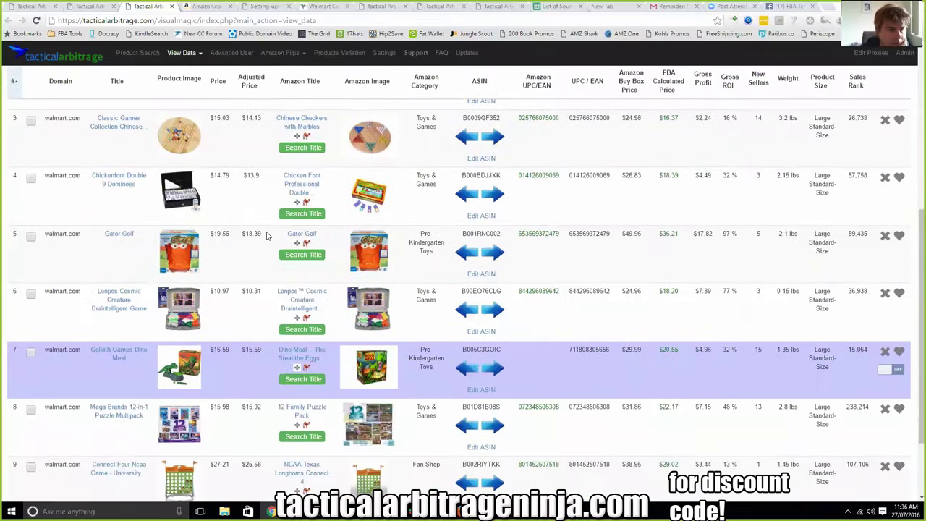
pyautogui.scroll(-1, 463, 290)
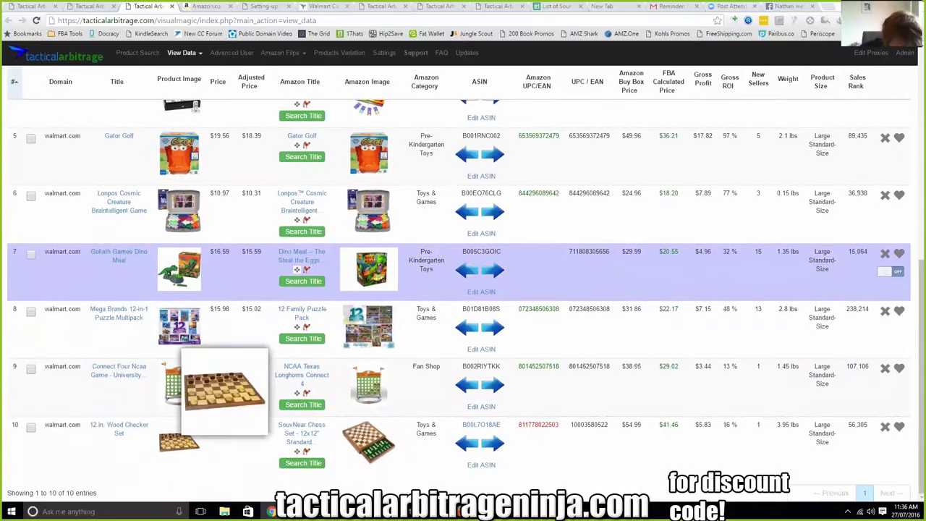
pyautogui.moveTo(367, 440)
pyautogui.moveTo(190, 441)
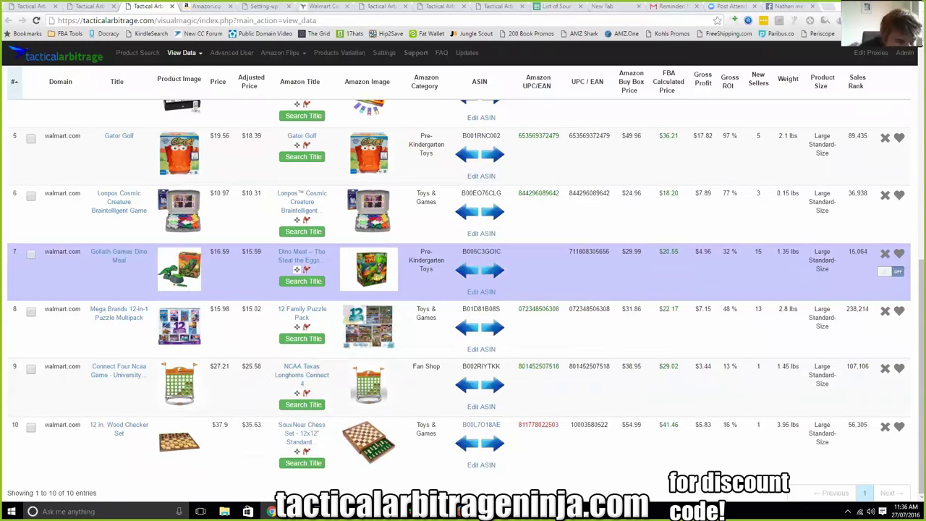
# Search Amazon by title for Gator Golf, view its listing, and open the row's ASIN for editing without saving a change
pyautogui.scroll(1, 245, 237)
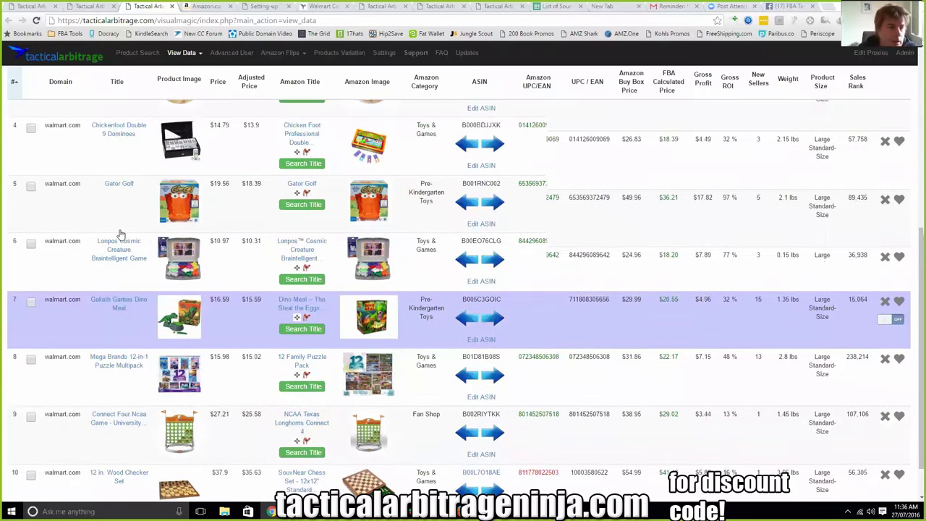
pyautogui.scroll(1, 121, 235)
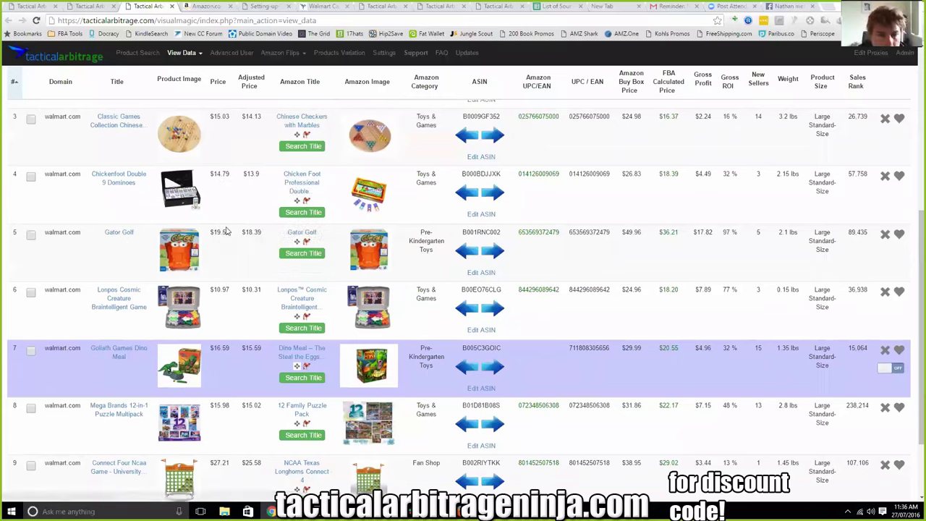
pyautogui.click(284, 254)
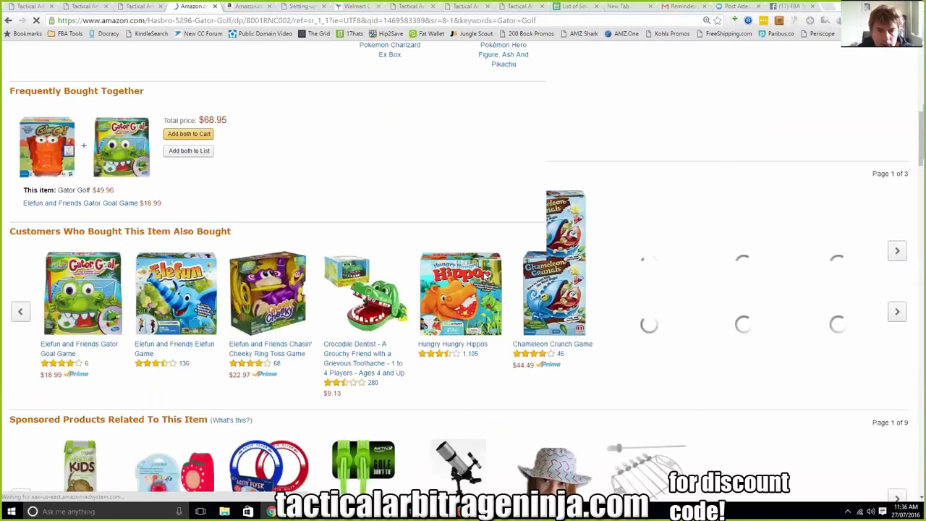
pyautogui.hotkey('ctrl', 'shift', 'Tab')
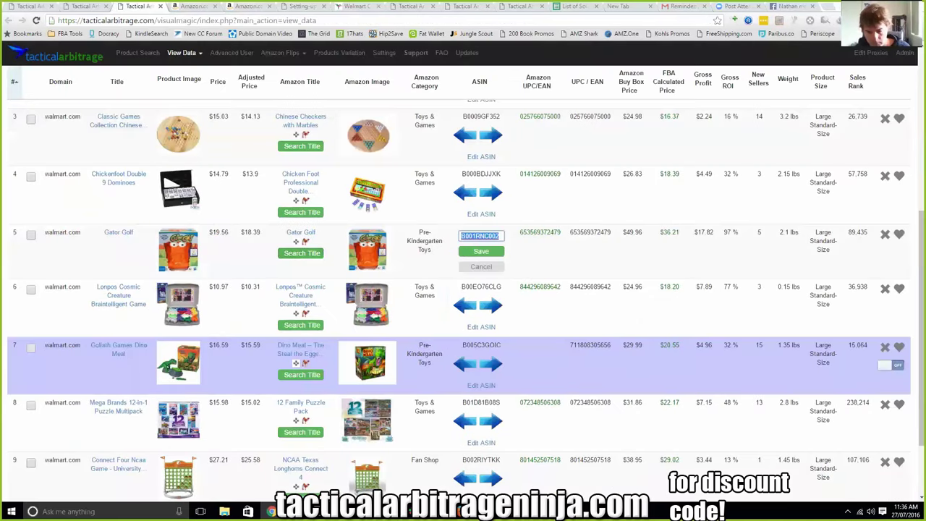
pyautogui.click(482, 236)
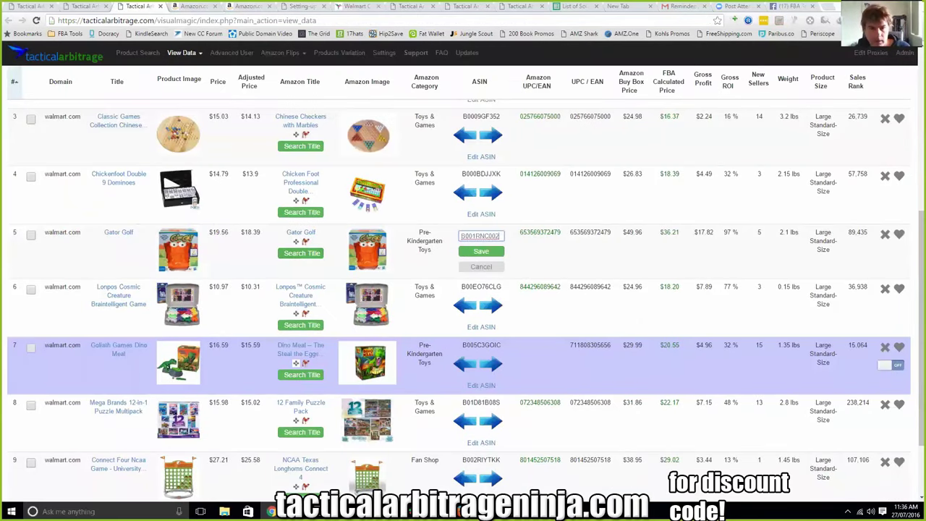
pyautogui.click(489, 268)
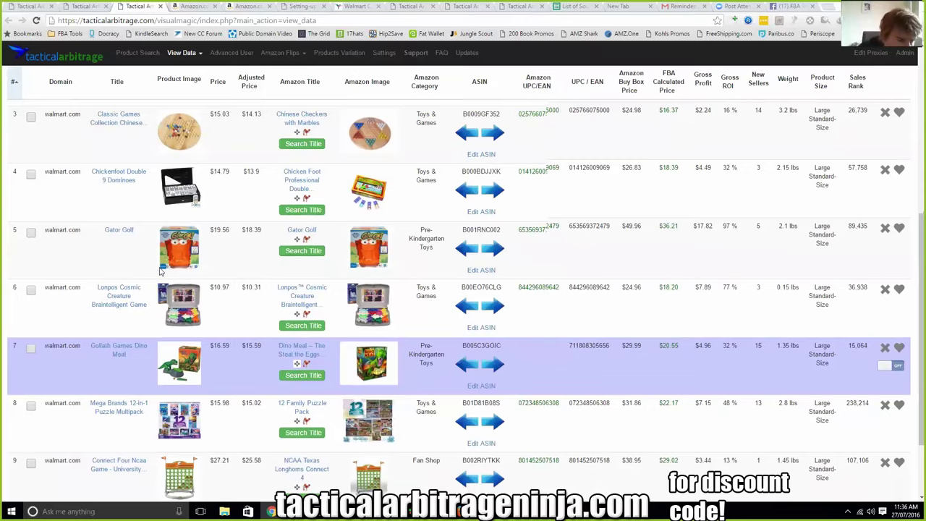
# Search Amazon by title for Goliath Games Dino Meal, compare the listings found, and open the Dino Meal -- The Steal the Eggs listing
pyautogui.scroll(-1, 87, 254)
pyautogui.scroll(-2, 205, 302)
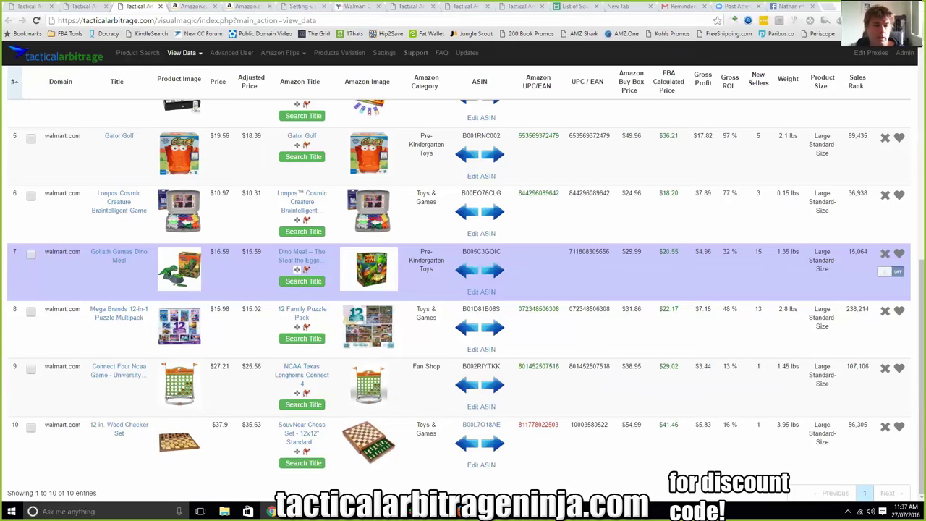
pyautogui.moveTo(179, 269)
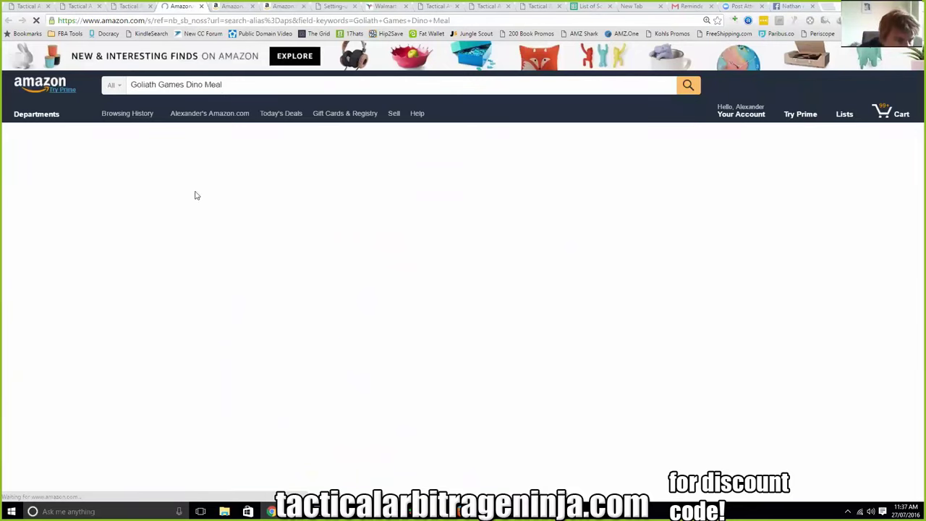
pyautogui.hotkey('ctrl', 'shift', 'Tab')
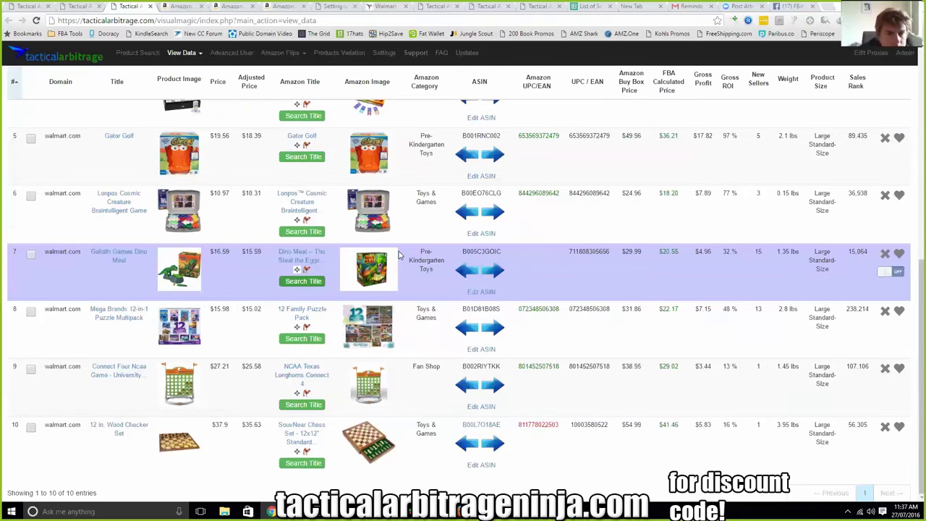
pyautogui.hotkey('ctrl', 'Tab')
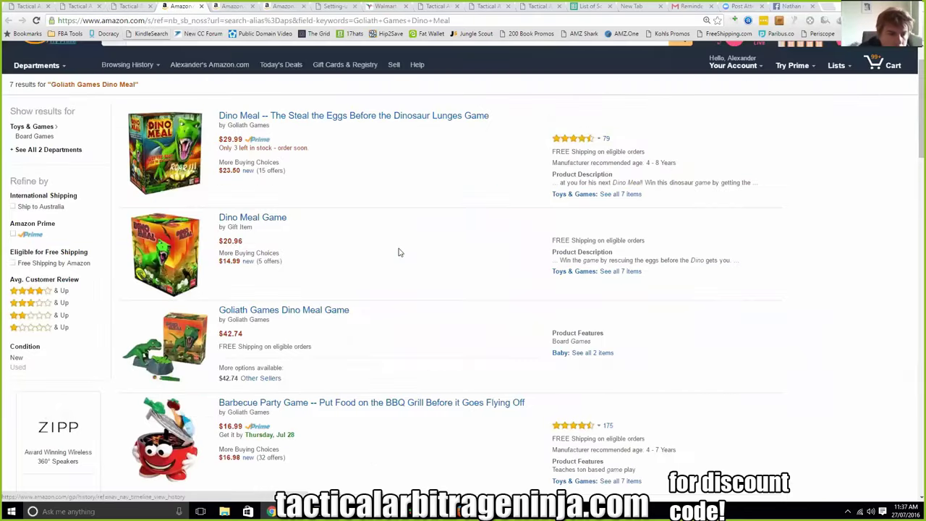
pyautogui.scroll(-3, 482, 145)
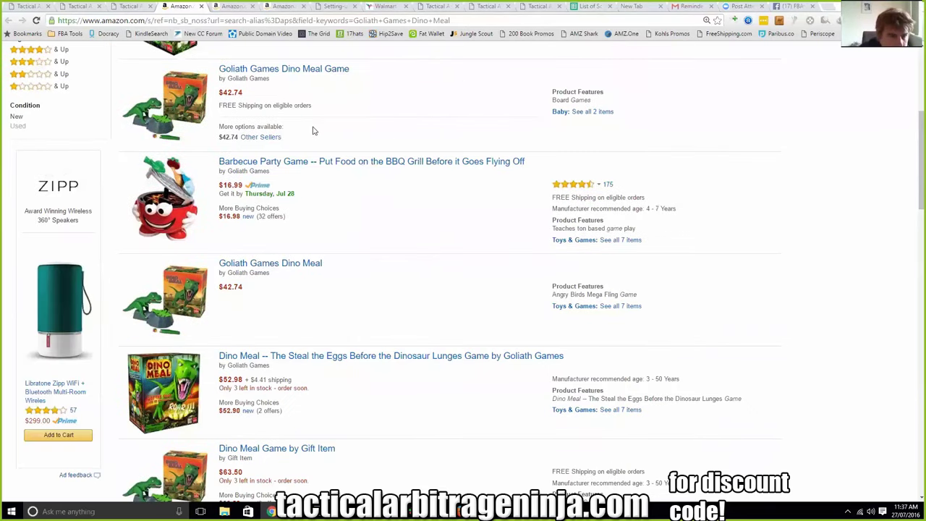
pyautogui.scroll(3, 314, 119)
pyautogui.click(133, 181)
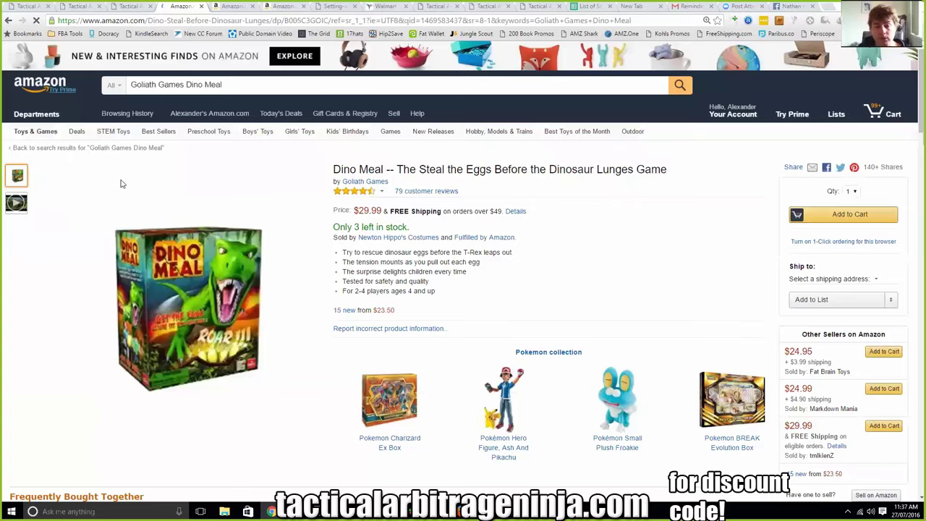
# Open Tactical Arbitrage's FAQ page and read its tutorial list, scan and View Data answers, and Global Matching Database section
pyautogui.hotkey('ctrl', 'shift', 'Tab')
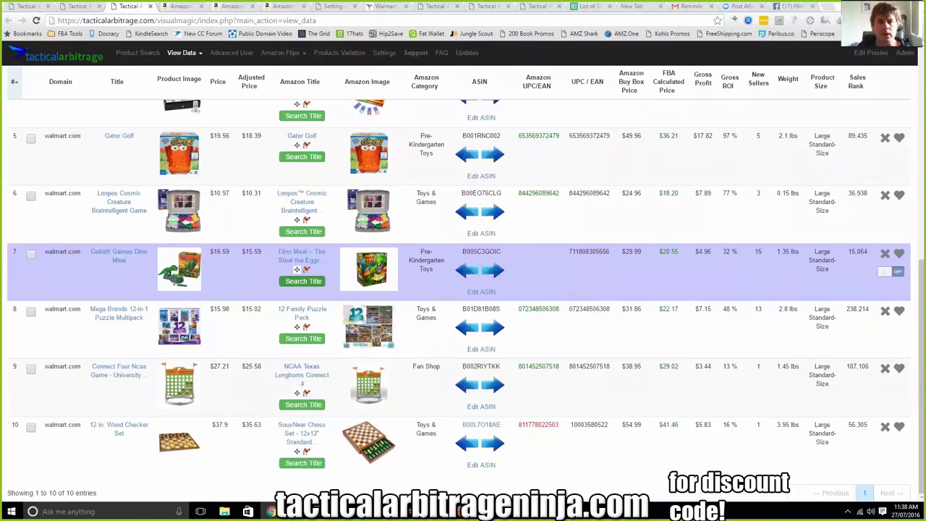
pyautogui.click(443, 53)
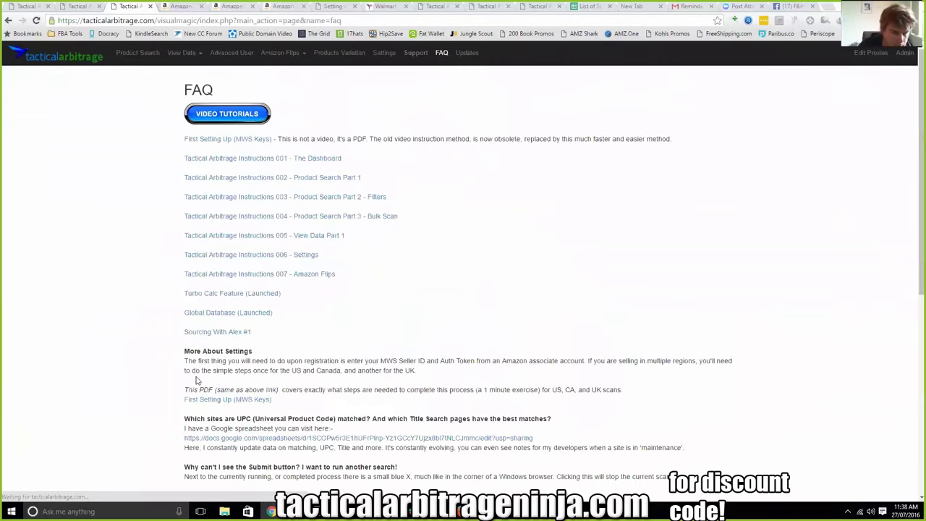
pyautogui.scroll(-5, 199, 382)
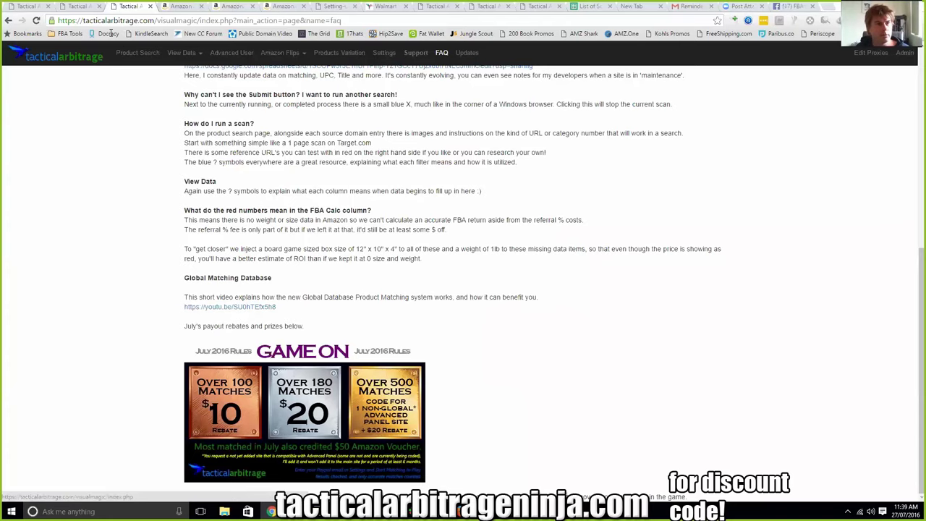
# Open View Data from the saved list page in a separate browser tab and review the first matched products
pyautogui.click(78, 5)
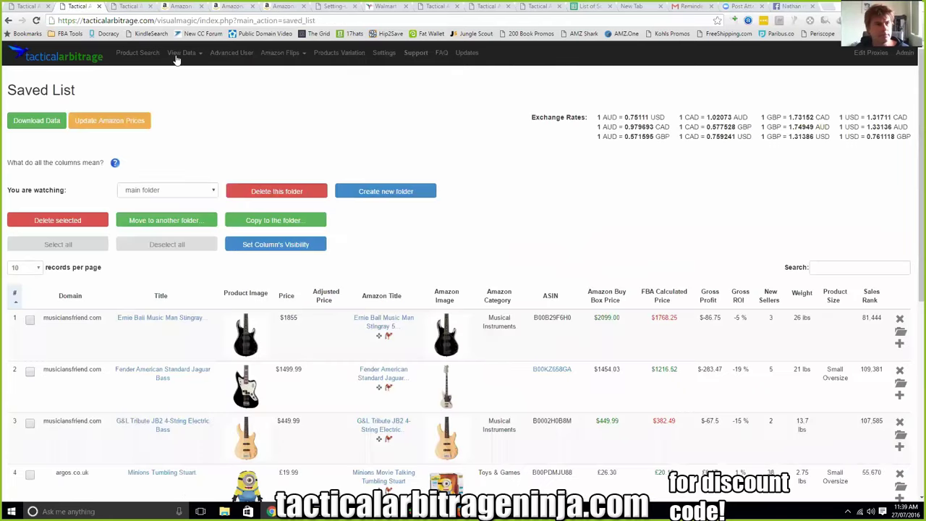
pyautogui.click(178, 73)
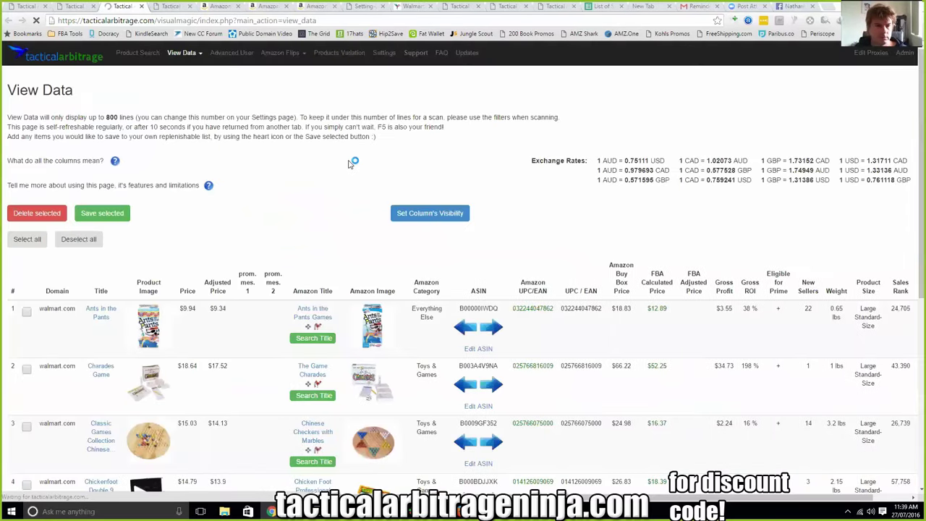
pyautogui.scroll(-5, 348, 163)
pyautogui.scroll(2, 349, 163)
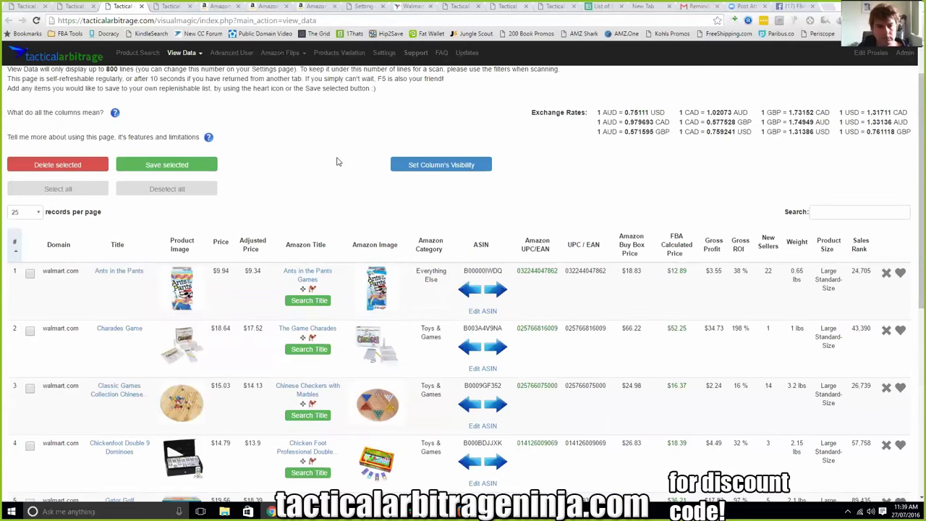
pyautogui.scroll(-1, 337, 160)
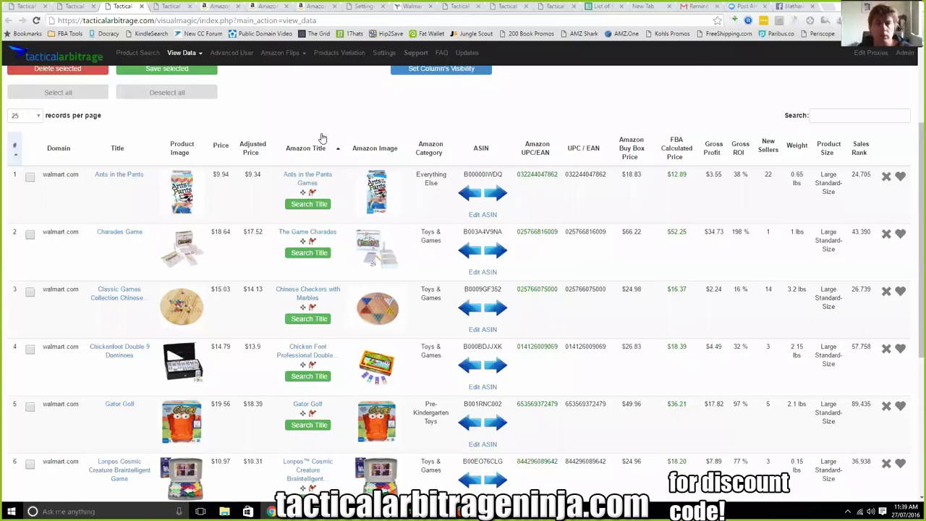
# Compare the Amazon UPC/EAN with the source UPC/EAN for the Ants in the Pants row
pyautogui.doubleClick(537, 174)
pyautogui.doubleClick(586, 174)
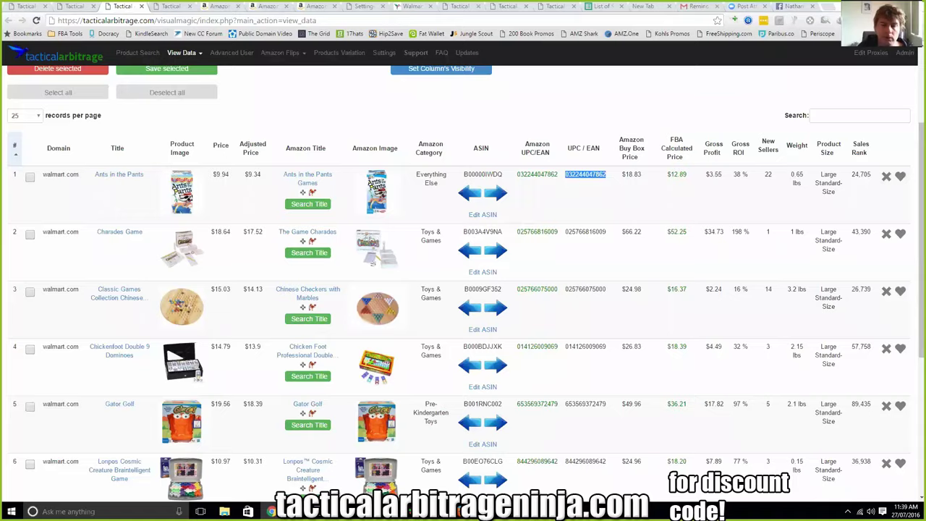
pyautogui.scroll(-1, 464, 289)
pyautogui.scroll(2, 463, 290)
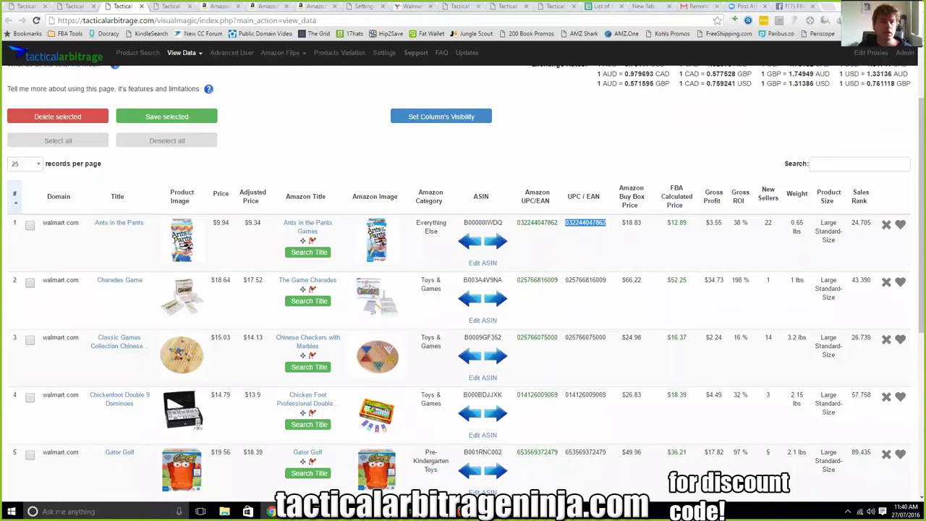
# Open the List of Sourcing Domains spreadsheet and compare the UPC and title match grades of the first USA domains
pyautogui.click(603, 5)
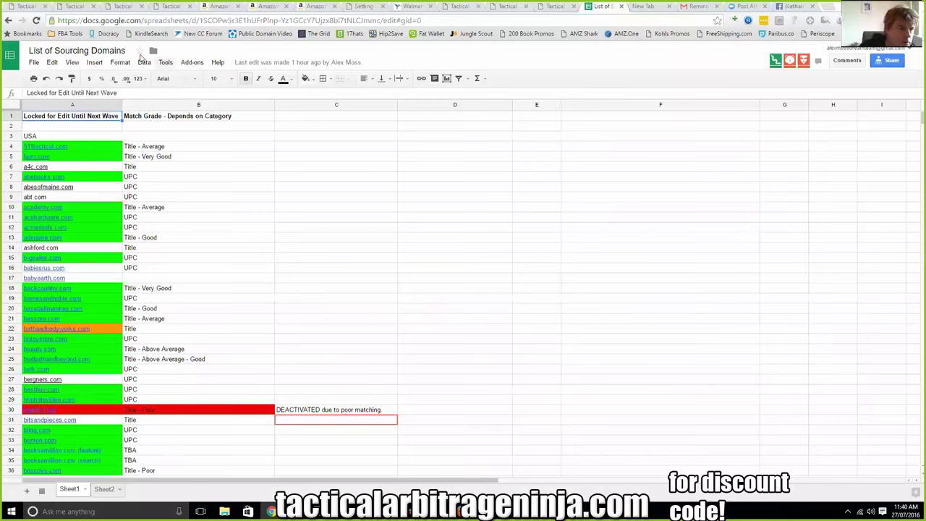
pyautogui.click(137, 178)
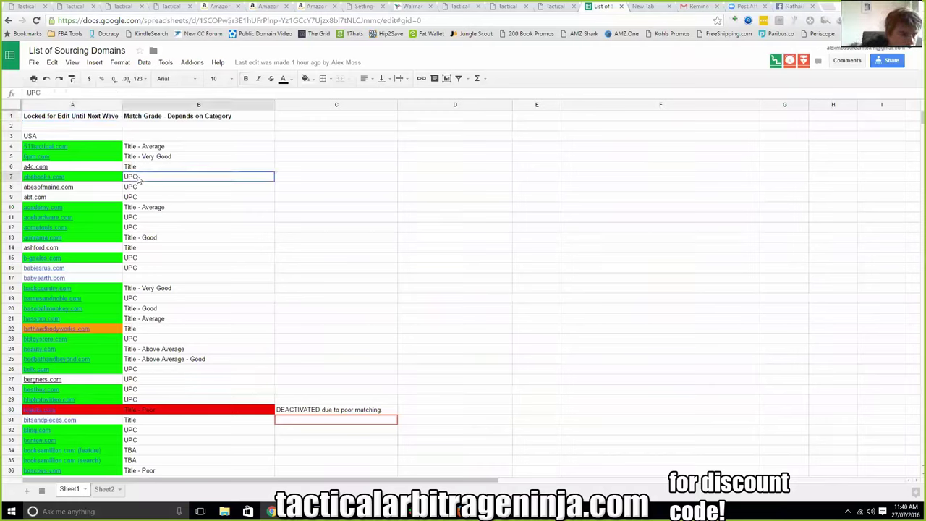
pyautogui.click(148, 189)
pyautogui.click(154, 199)
pyautogui.click(181, 148)
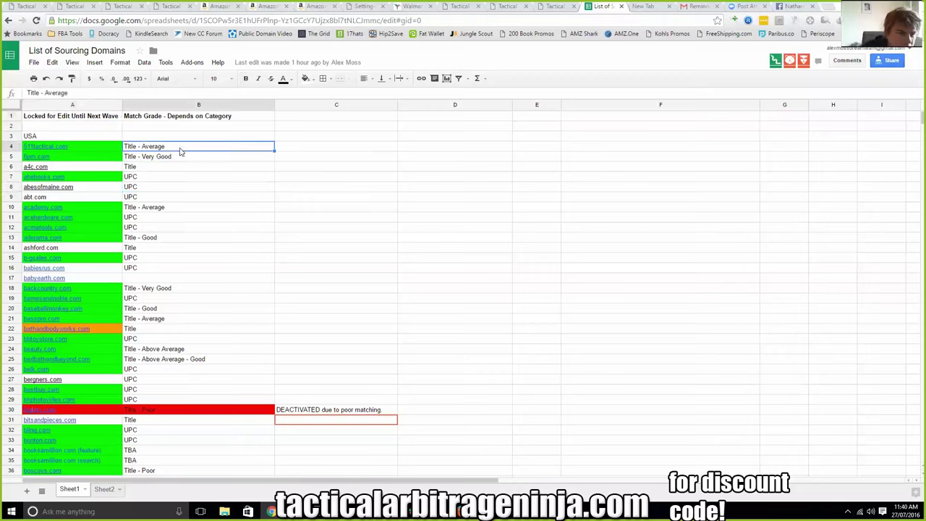
pyautogui.doubleClick(149, 149)
pyautogui.press('Return')
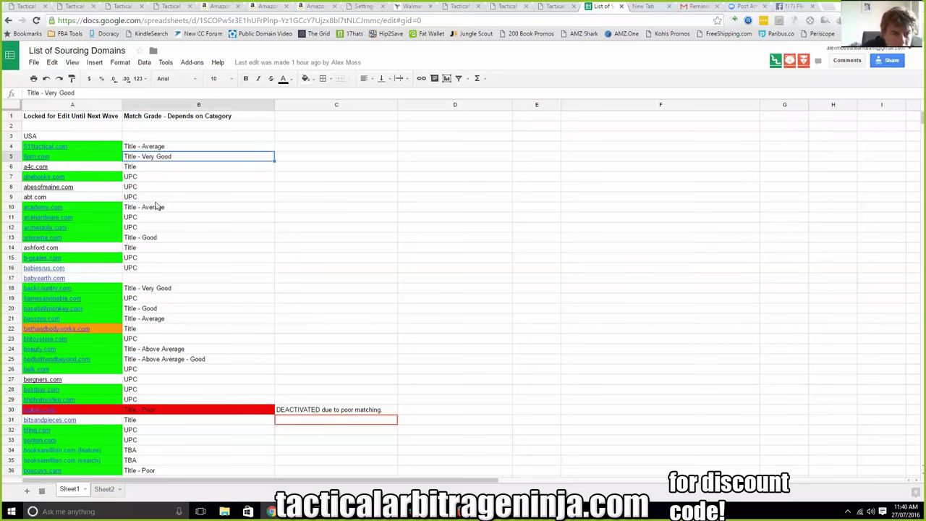
pyautogui.moveTo(61, 161)
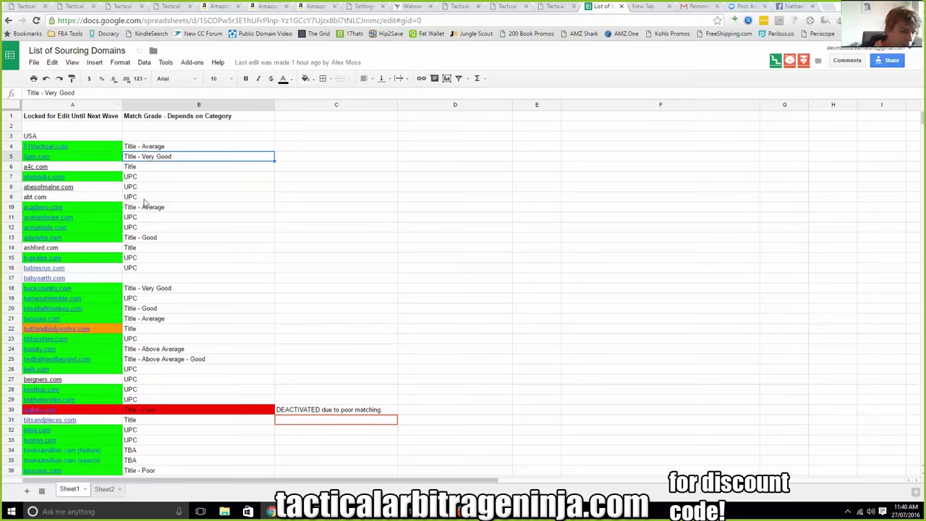
# Examine the biglots.com row's match grade and the deactivation note beside it in the sourcing domains list
pyautogui.scroll(-6, 146, 204)
pyautogui.click(92, 230)
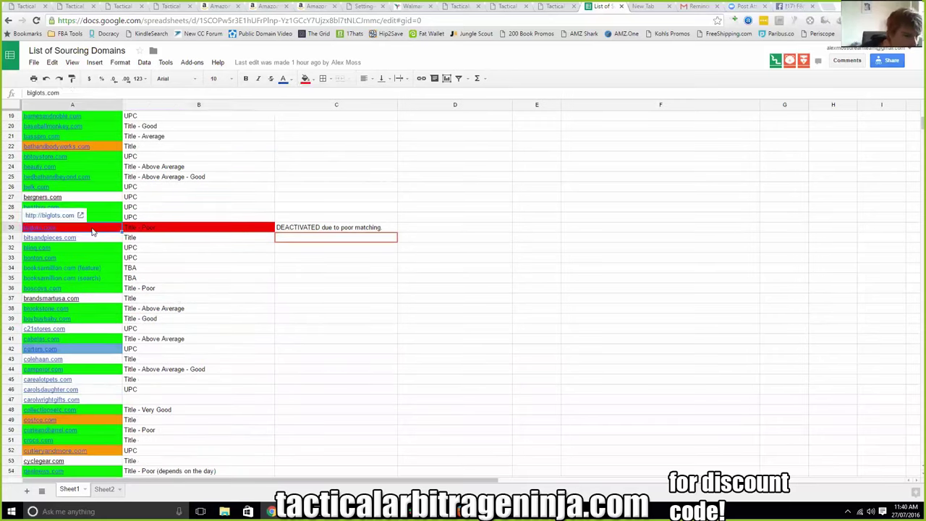
pyautogui.click(156, 230)
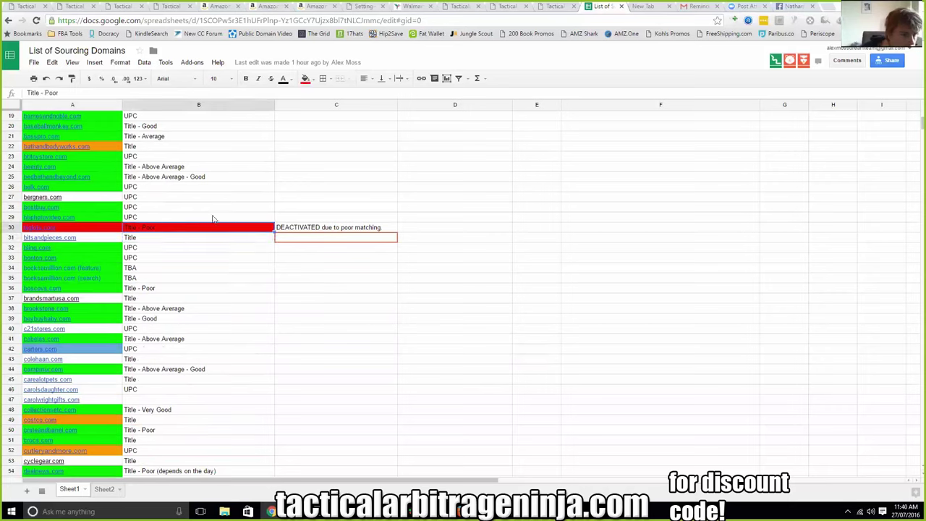
pyautogui.click(325, 229)
pyautogui.click(326, 249)
pyautogui.click(326, 287)
pyautogui.click(328, 299)
pyautogui.click(326, 278)
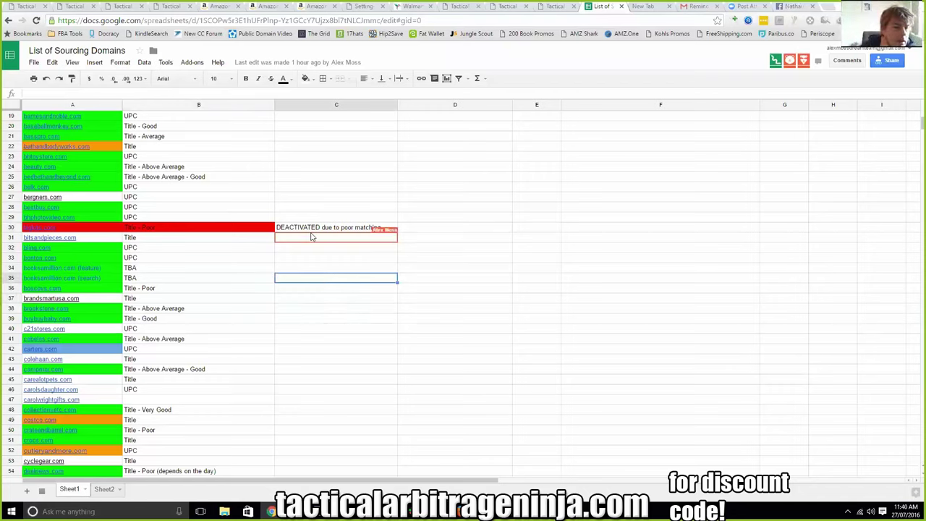
pyautogui.click(295, 229)
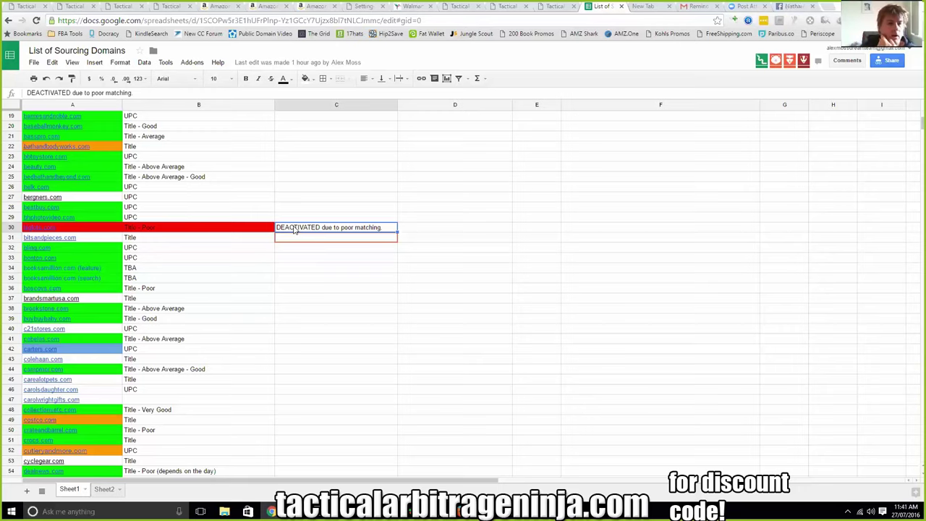
pyautogui.click(345, 203)
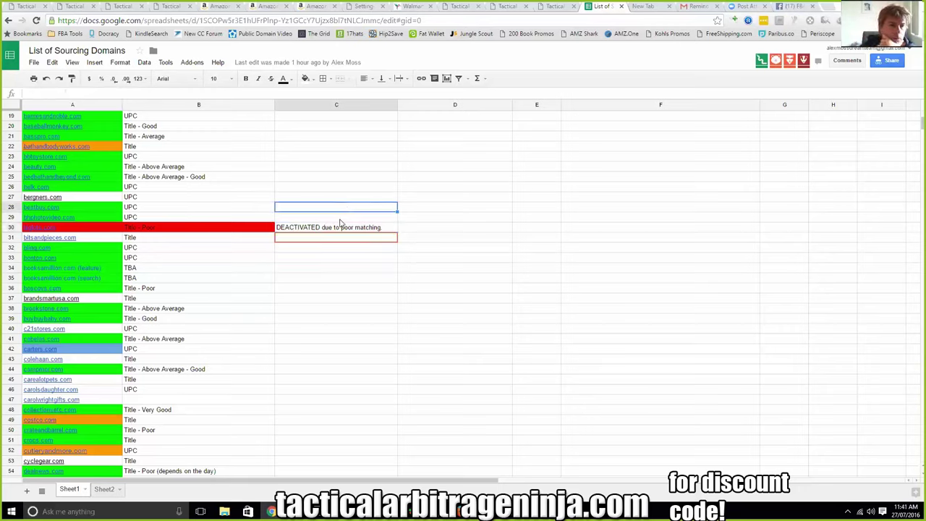
pyautogui.click(341, 229)
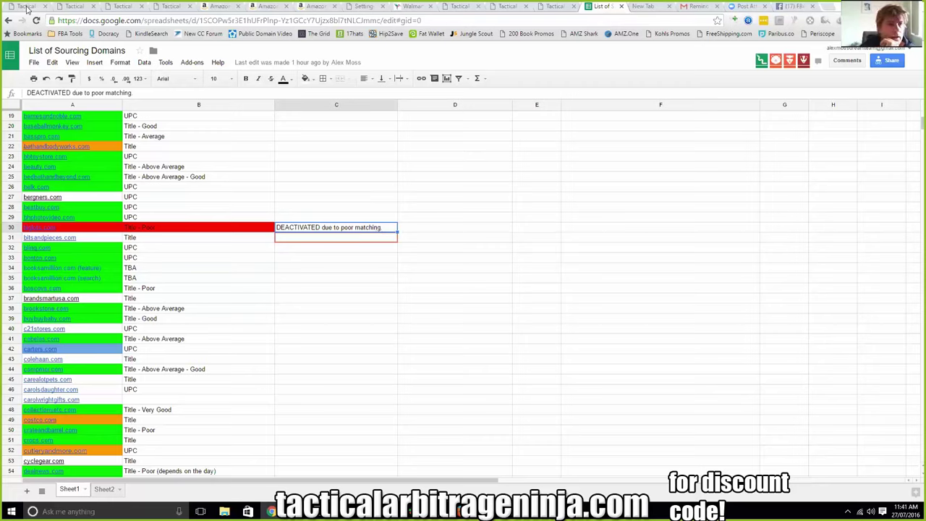
# Return to the View Data results and check the Amazon UPC/EAN of Ants in the Pants
pyautogui.click(112, 7)
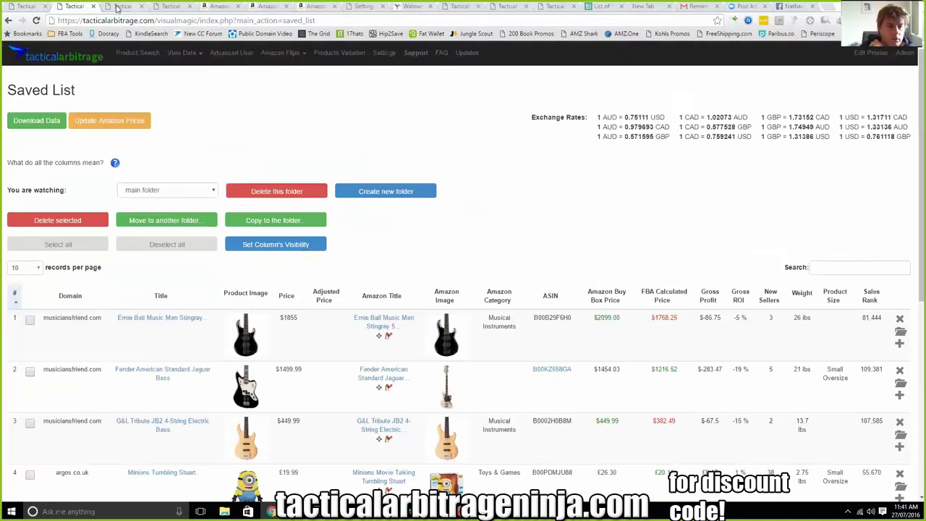
pyautogui.scroll(-3, 487, 170)
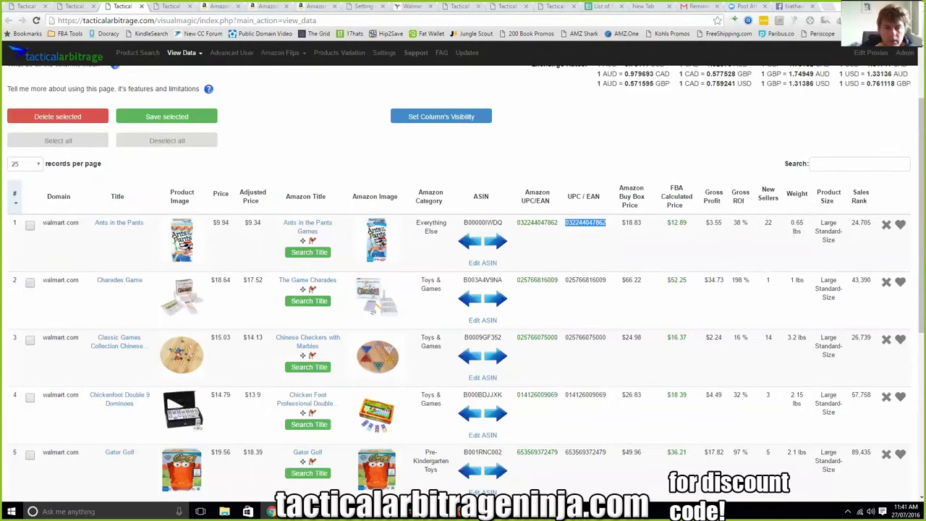
pyautogui.doubleClick(537, 222)
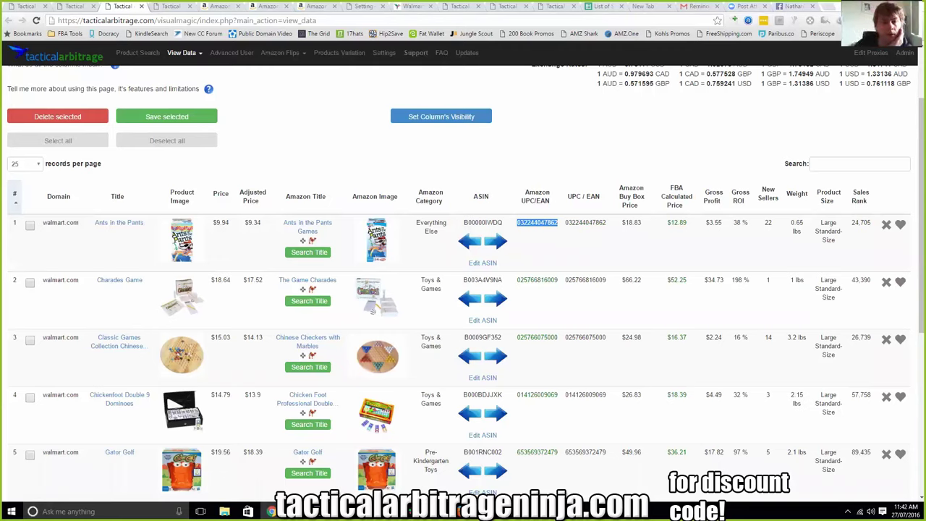
# Revisit the sourcing domains spreadsheet and view the walmart.com (keys) Product Search setup
pyautogui.click(604, 6)
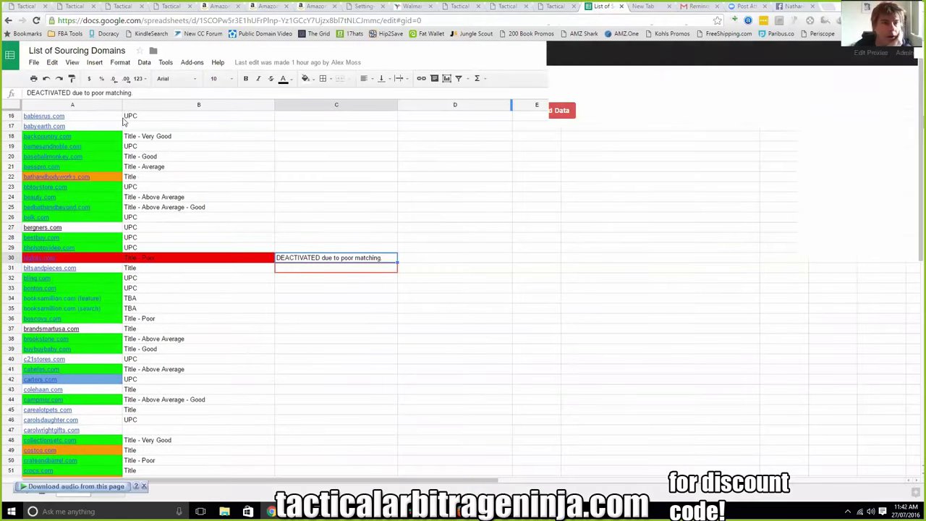
pyautogui.click(32, 8)
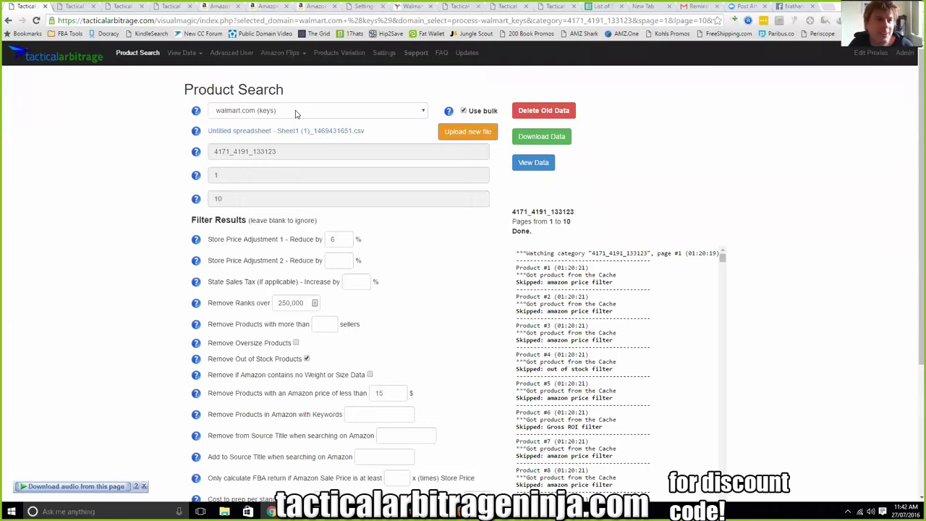
# Go back to View Data and read the introductory note on the displayed line limit and the Settings page
pyautogui.click(123, 7)
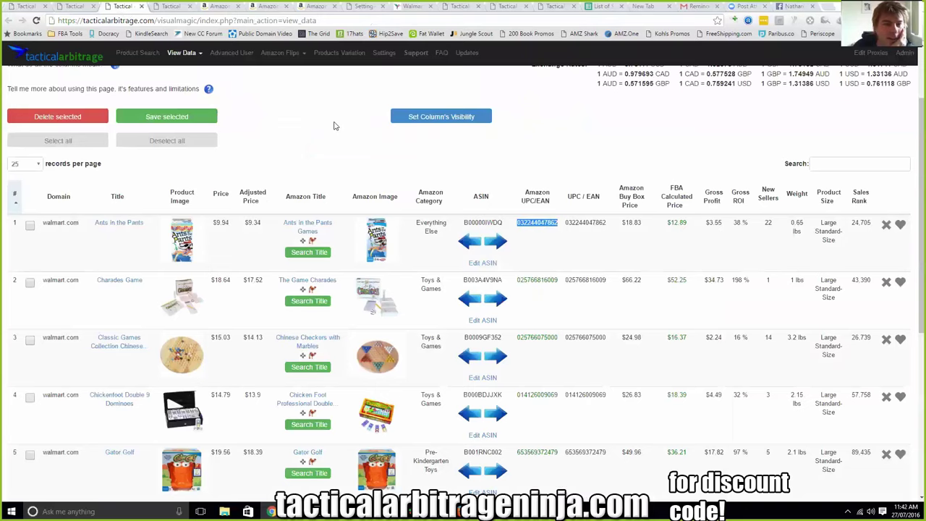
pyautogui.scroll(3, 327, 125)
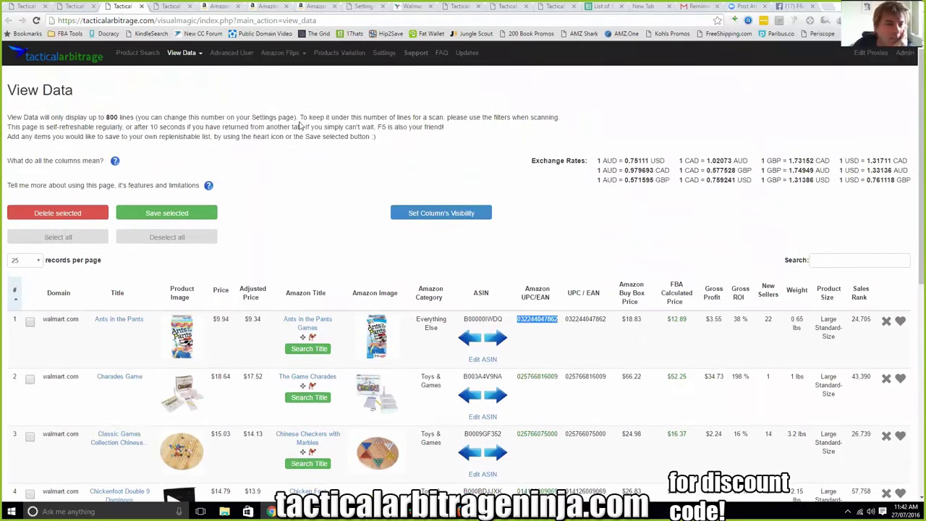
pyautogui.doubleClick(261, 118)
pyautogui.doubleClick(285, 118)
pyautogui.doubleClick(317, 117)
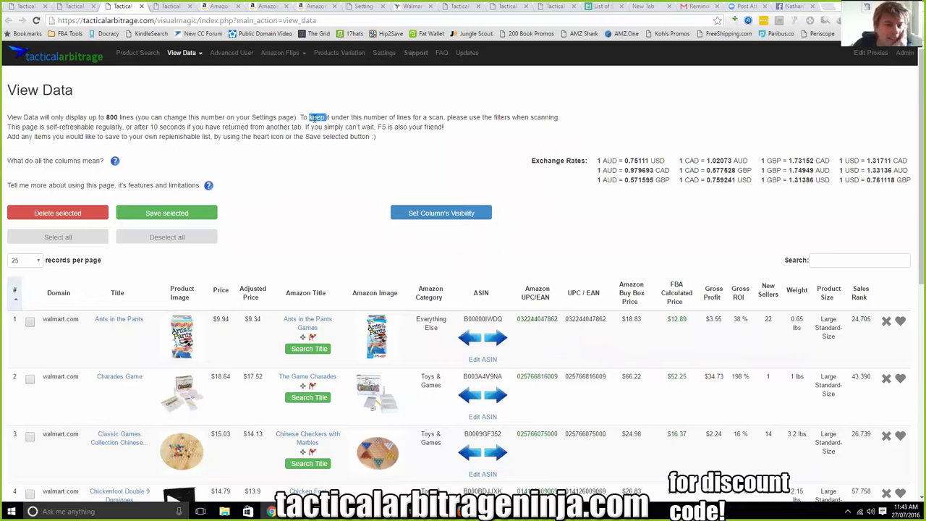
pyautogui.click(313, 159)
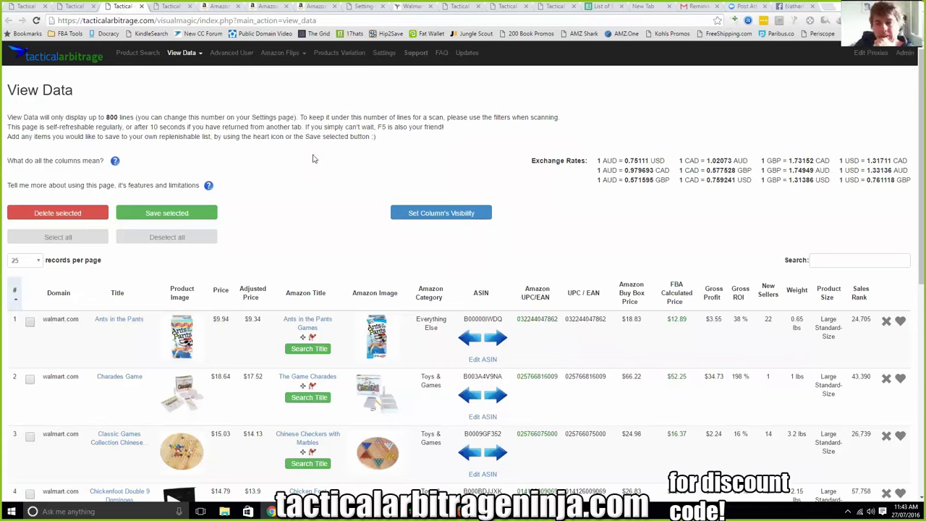
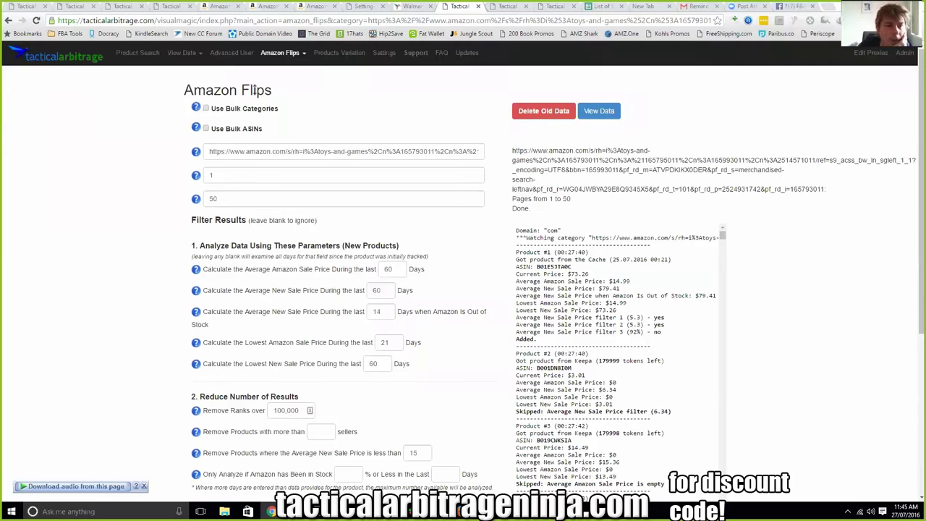
# Review the Amazon Flips scan setup: category URL, page range, price analysis periods, result reduction and display filters
pyautogui.scroll(-1, 388, 124)
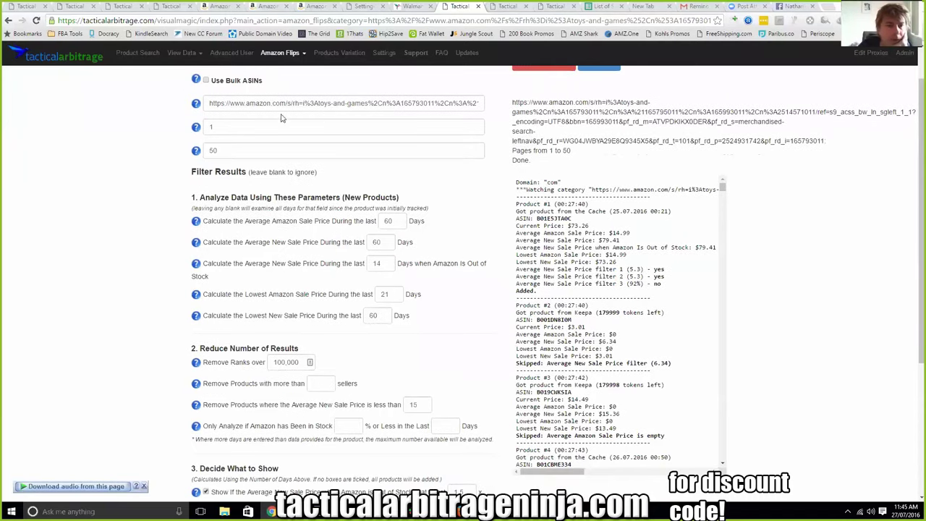
pyautogui.scroll(1, 282, 121)
pyautogui.moveTo(197, 154)
pyautogui.moveTo(209, 151); pyautogui.dragTo(297, 164)
pyautogui.click(268, 178)
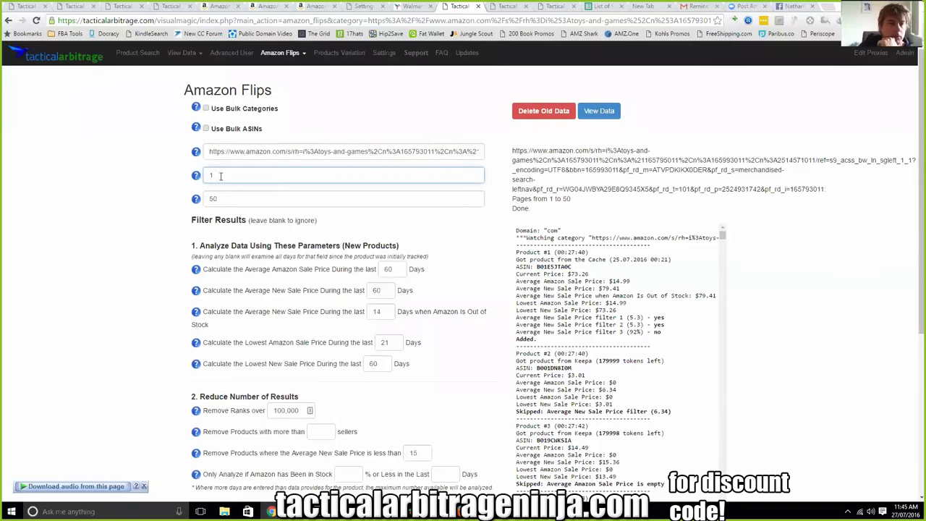
pyautogui.scroll(-1, 220, 181)
pyautogui.scroll(-1, 224, 210)
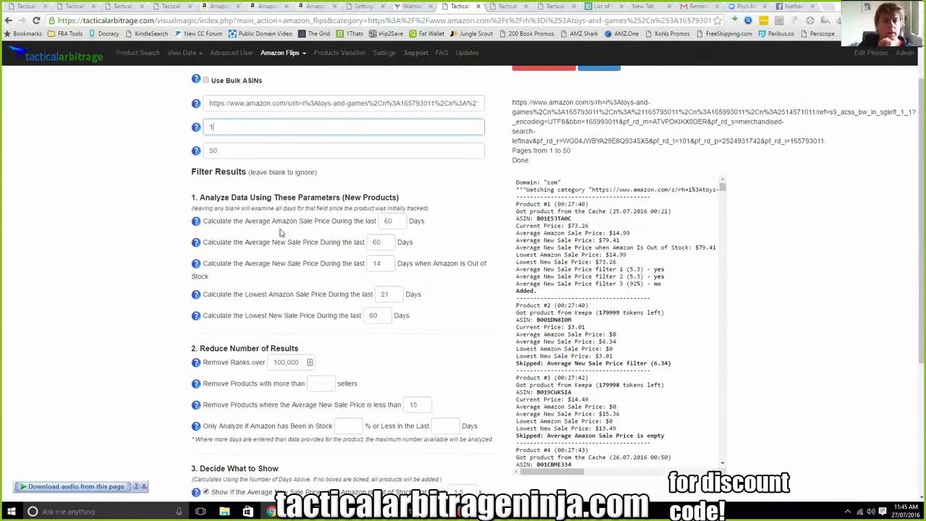
pyautogui.scroll(-4, 391, 223)
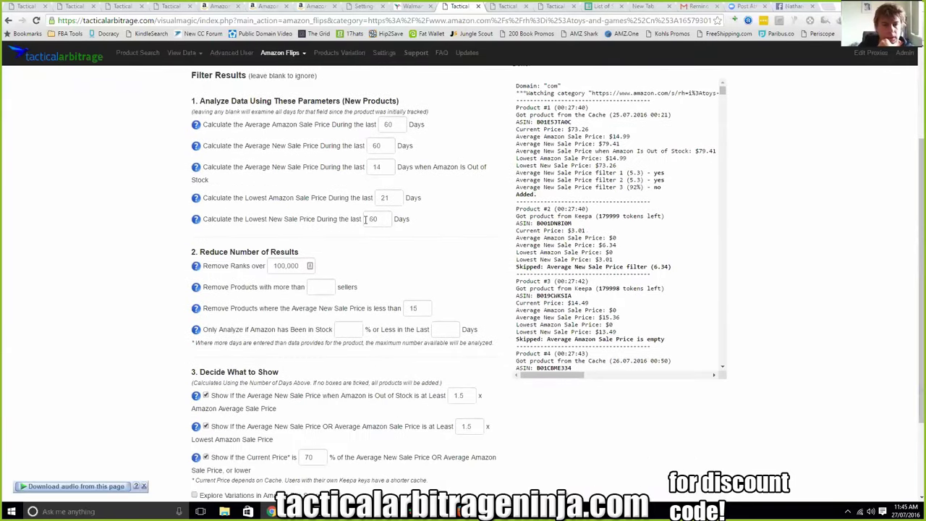
pyautogui.scroll(6, 365, 221)
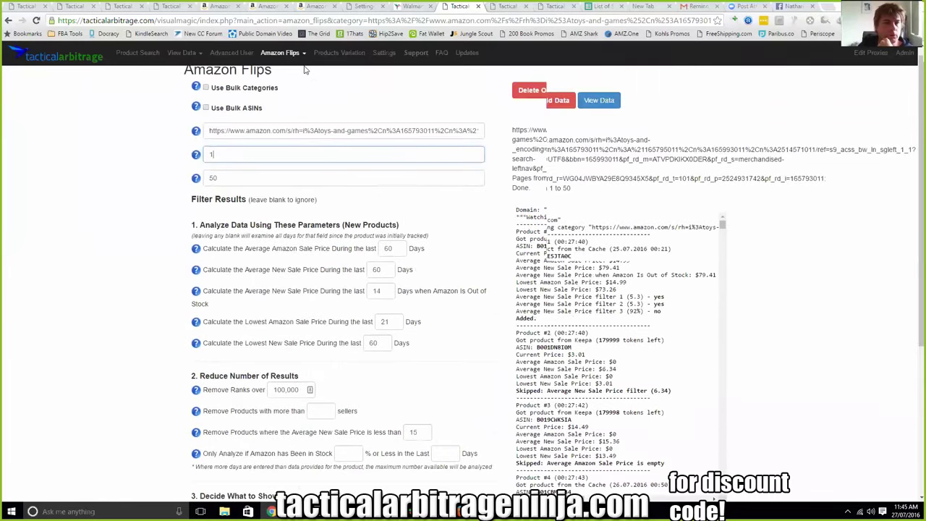
# Open View Flips in a separate browser tab and browse the flip products with their Keepa graphs
pyautogui.click(280, 52)
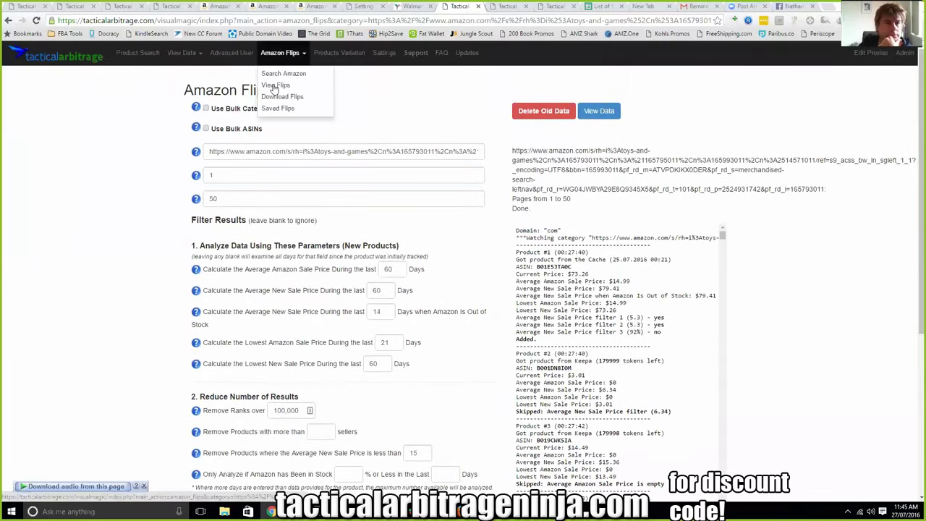
pyautogui.click(275, 85)
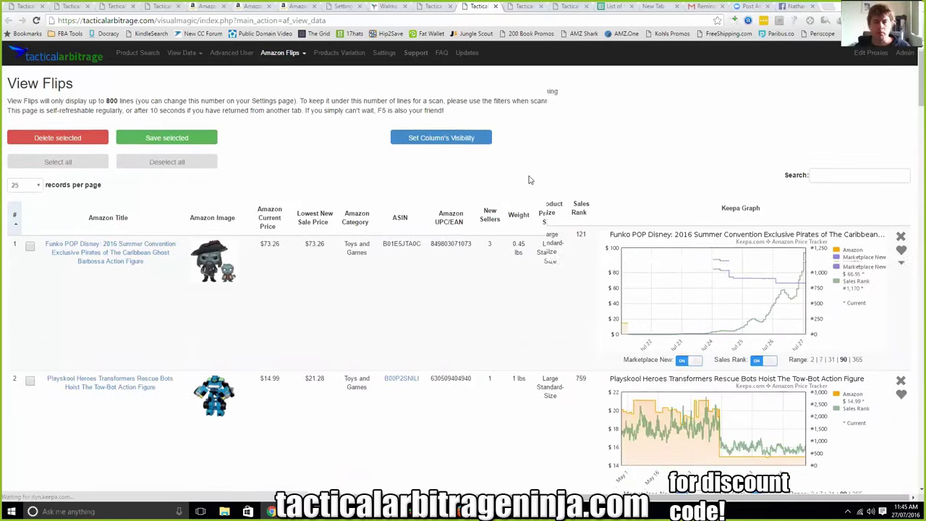
pyautogui.scroll(-3, 529, 180)
pyautogui.scroll(-2, 529, 181)
pyautogui.scroll(-10, 529, 181)
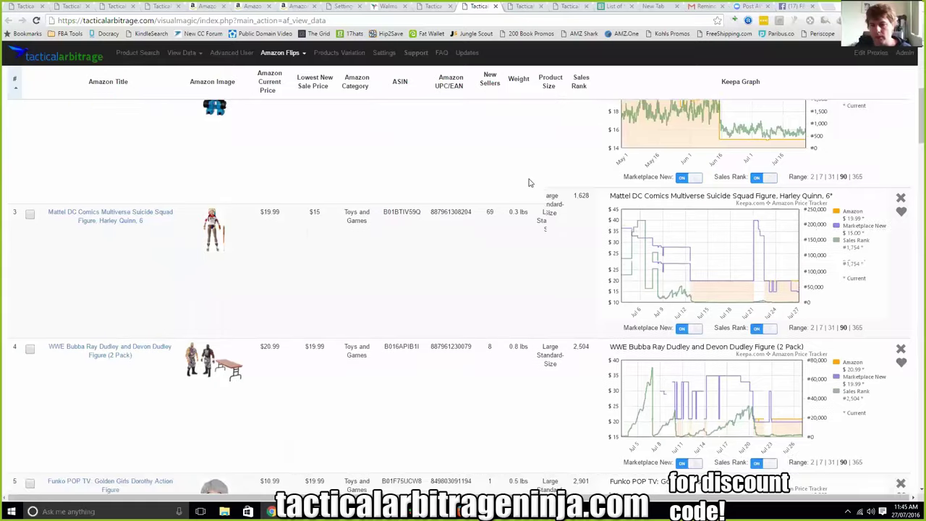
pyautogui.scroll(-3, 529, 183)
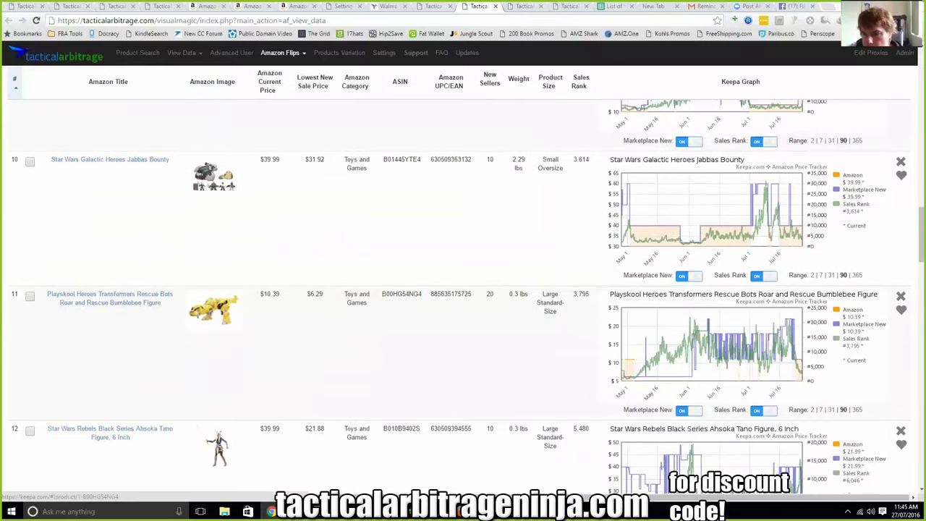
# Show the 7-day Keepa graph range for the Playskool Heroes Transformers Roar and Rescue Bumblebee figure
pyautogui.scroll(-1, 460, 254)
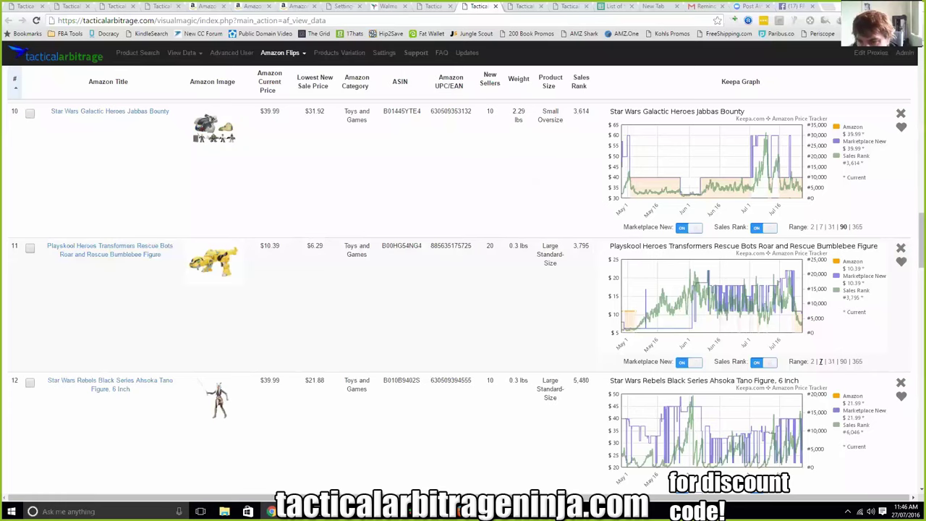
pyautogui.click(820, 362)
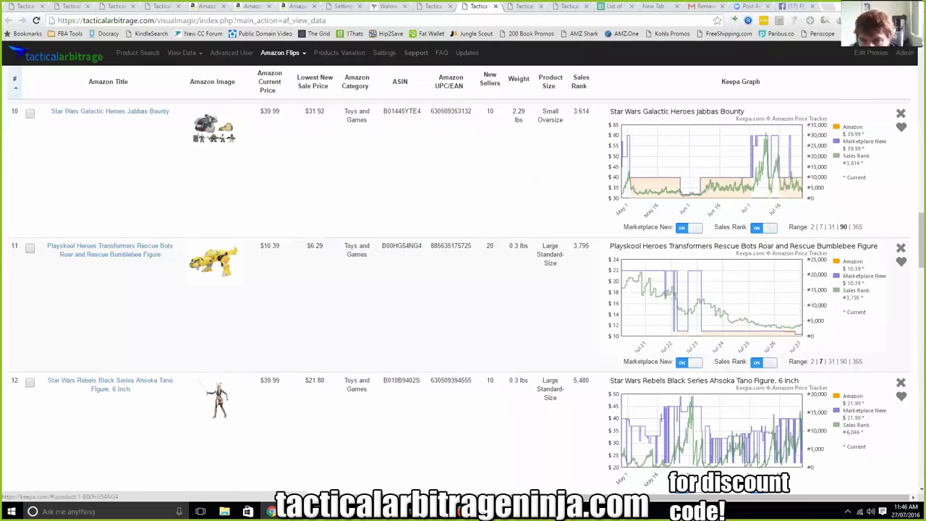
pyautogui.scroll(-2, 544, 129)
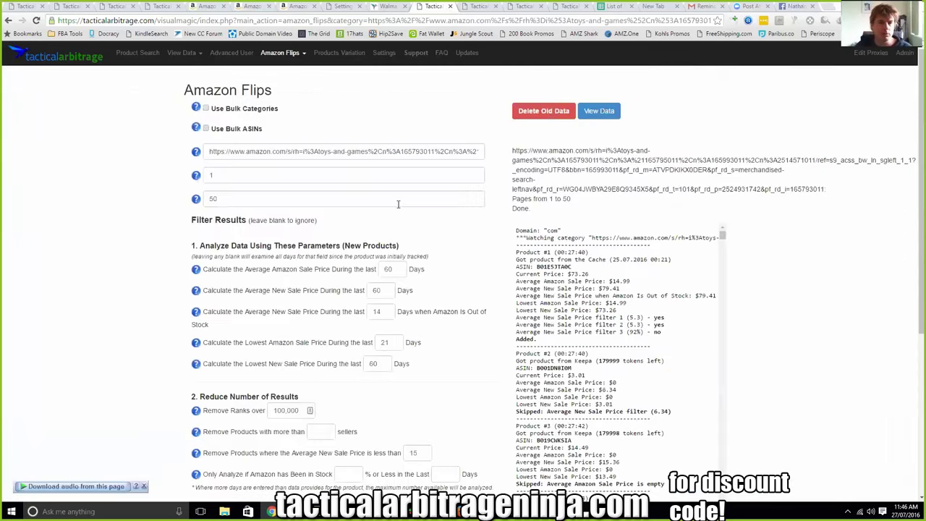
# Open the full Keepa price history of the Star Wars Rebels Black Series Ahsoka Tano figure from the flips list
pyautogui.scroll(-3, 404, 201)
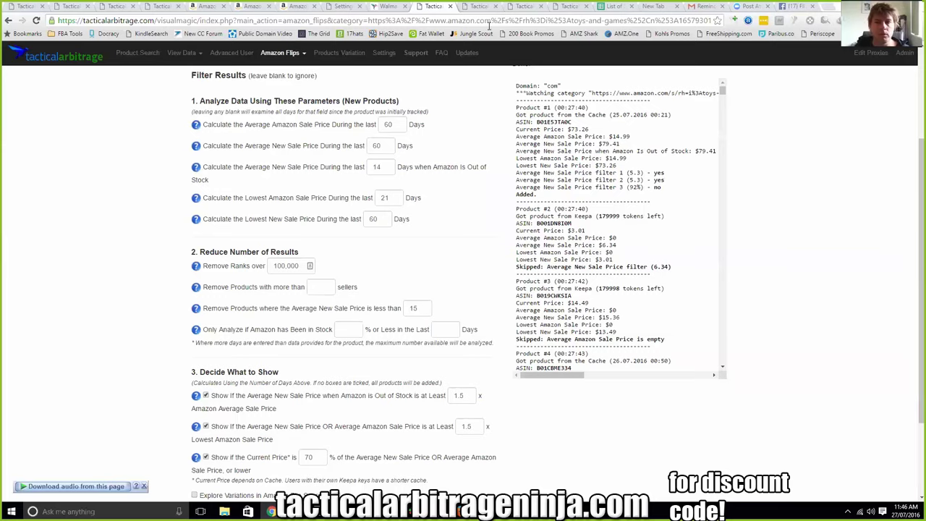
pyautogui.click(476, 5)
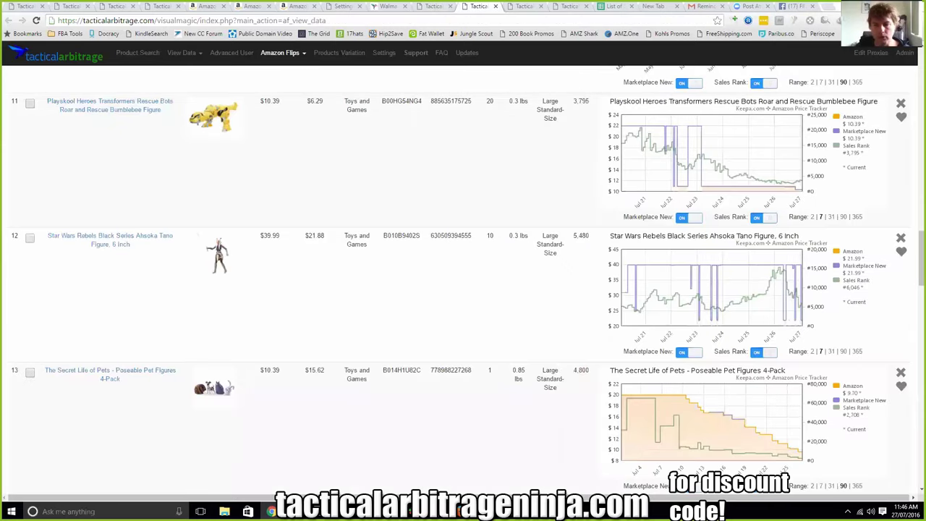
pyautogui.click(706, 289)
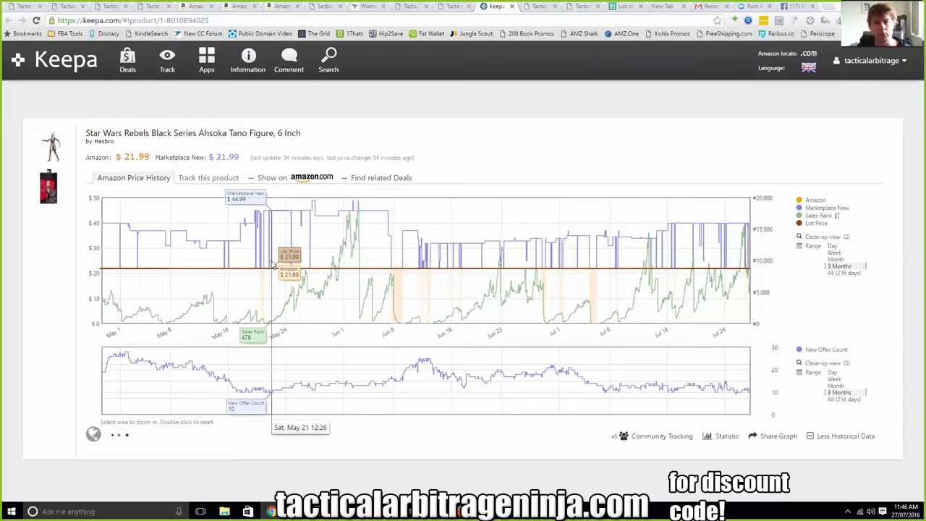
# Return to the Amazon Flips scan setup and review its price analysis, result reduction and display filters
pyautogui.click(412, 7)
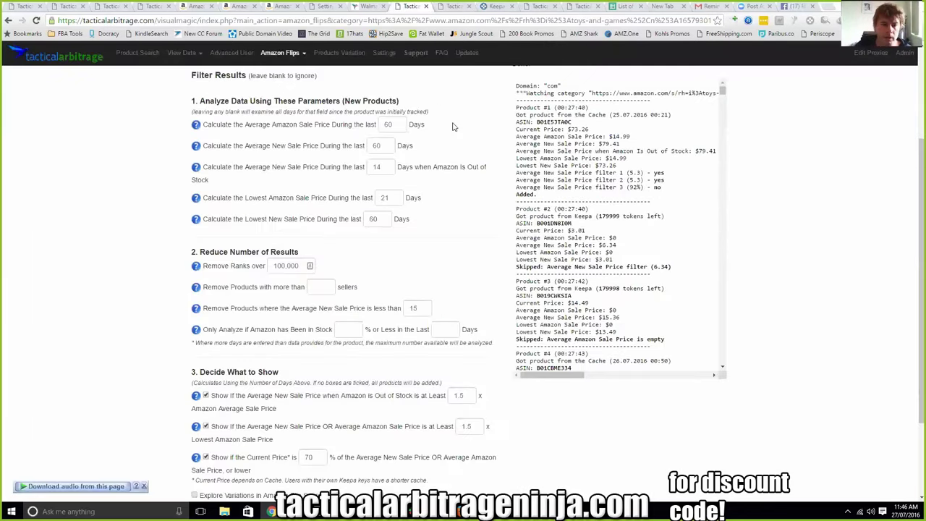
pyautogui.scroll(-2, 470, 143)
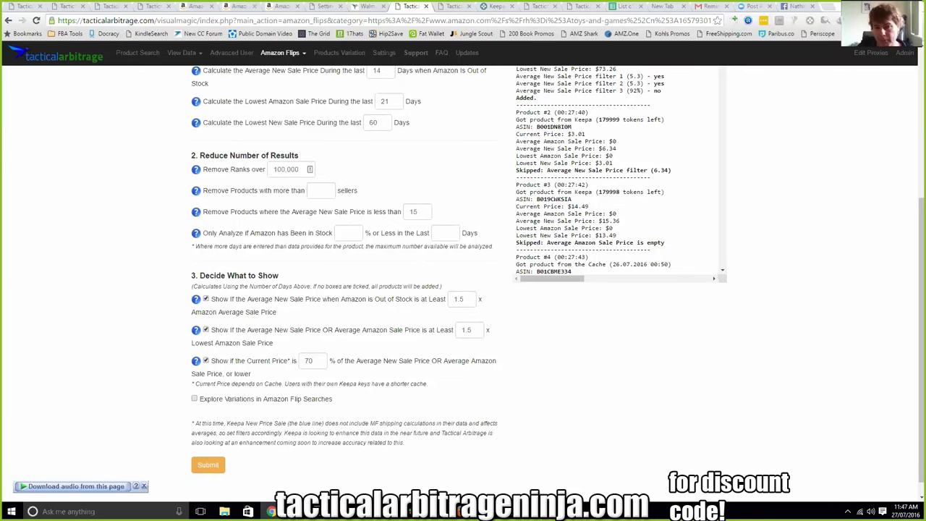
pyautogui.scroll(1, 503, 241)
pyautogui.scroll(2, 261, 158)
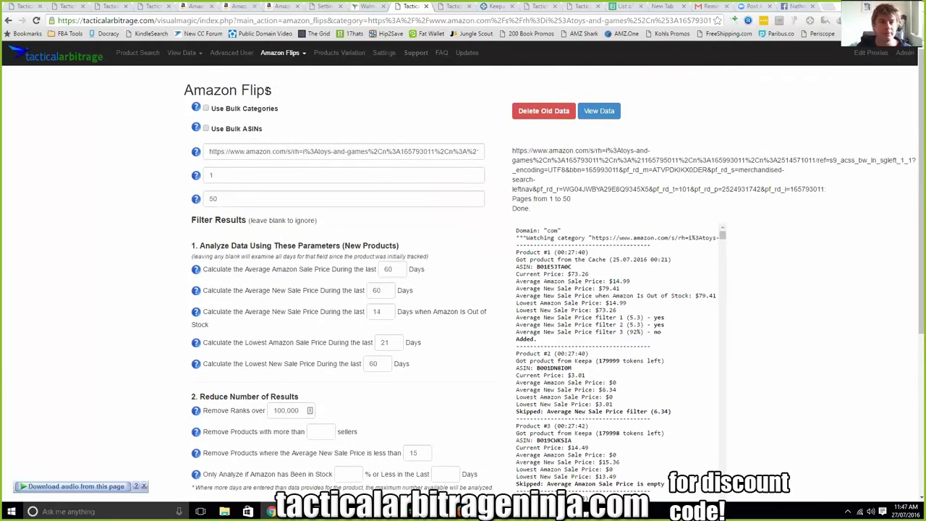
pyautogui.doubleClick(254, 90)
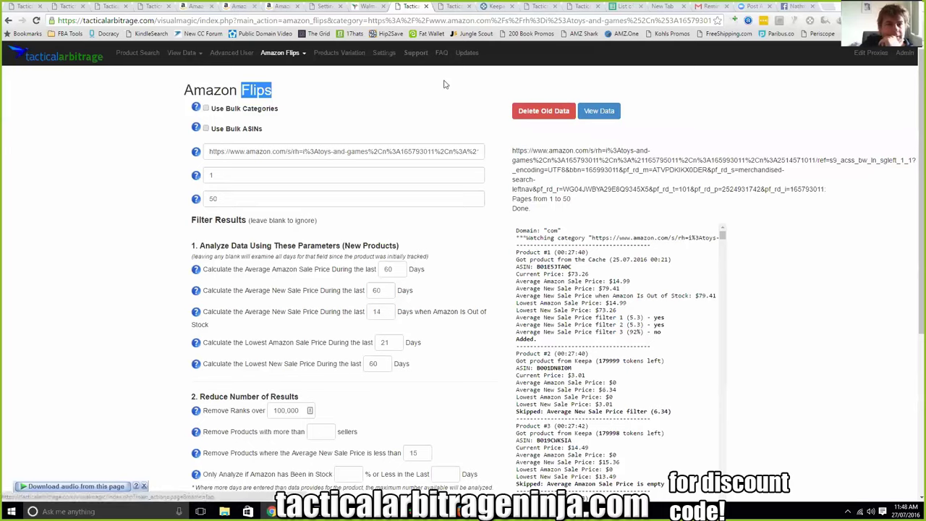
pyautogui.click(532, 114)
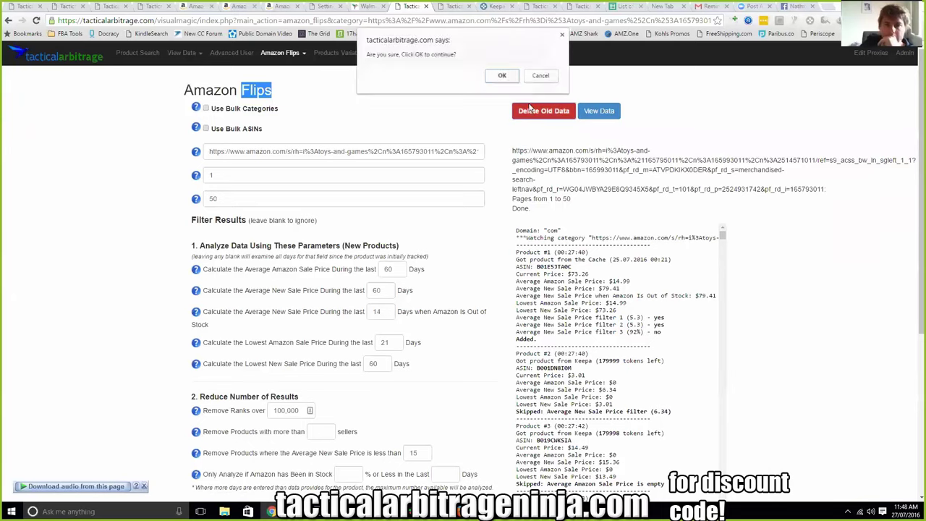
pyautogui.click(509, 78)
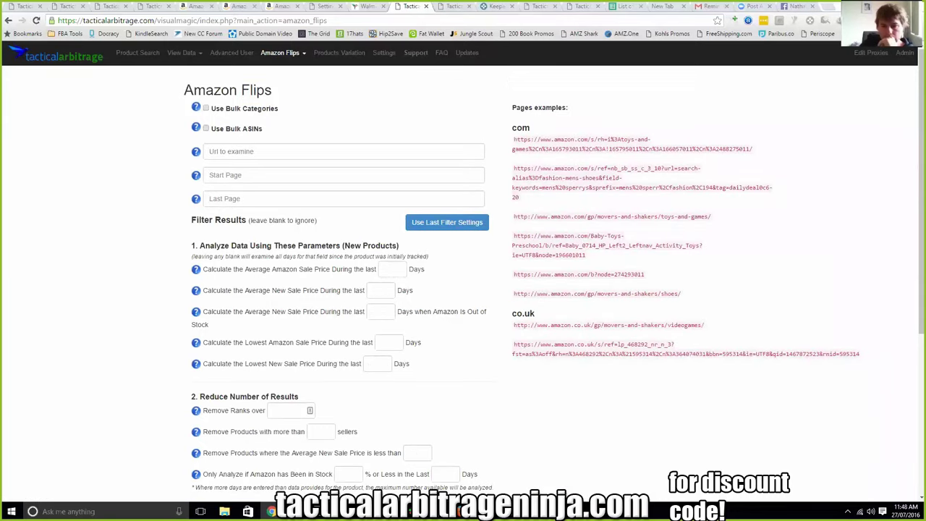
pyautogui.write('http://www.amazon.com/gp/movers-and-shakers/toys-and-games/')
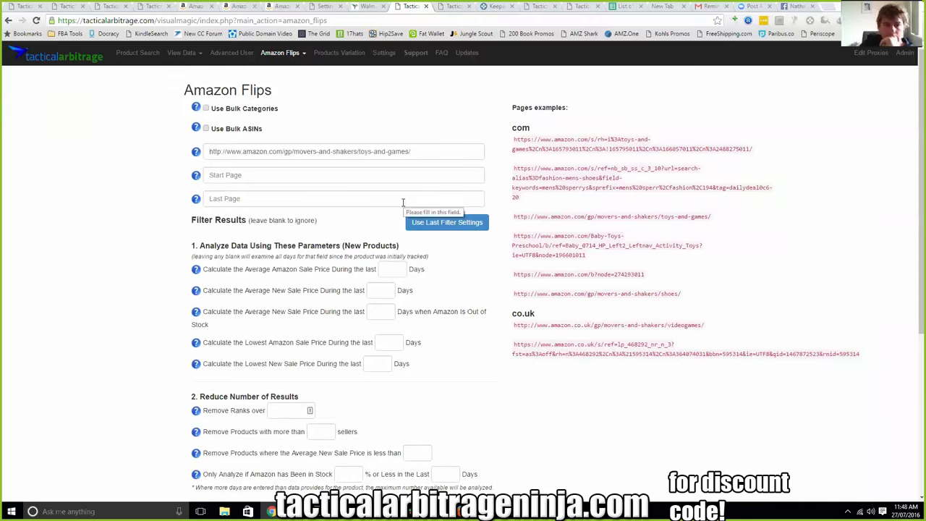
pyautogui.click(438, 175)
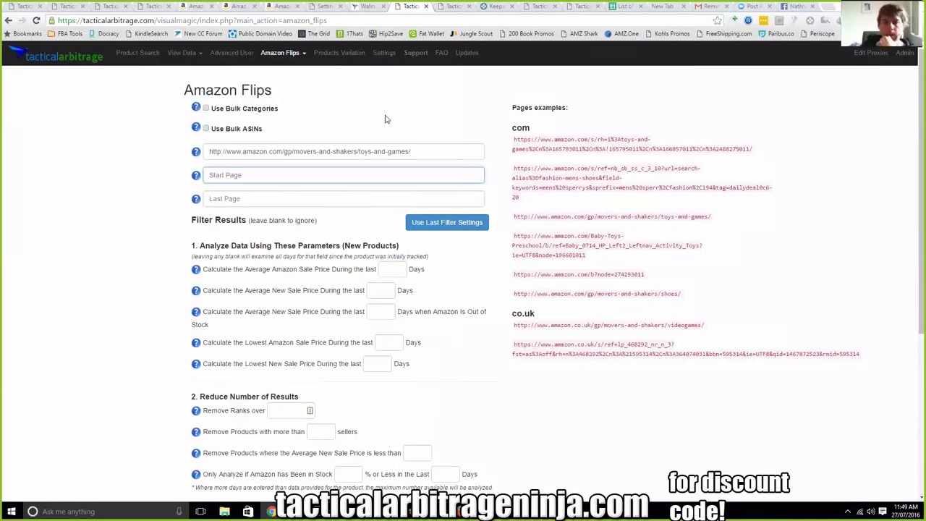
pyautogui.moveTo(409, 151); pyautogui.dragTo(207, 151)
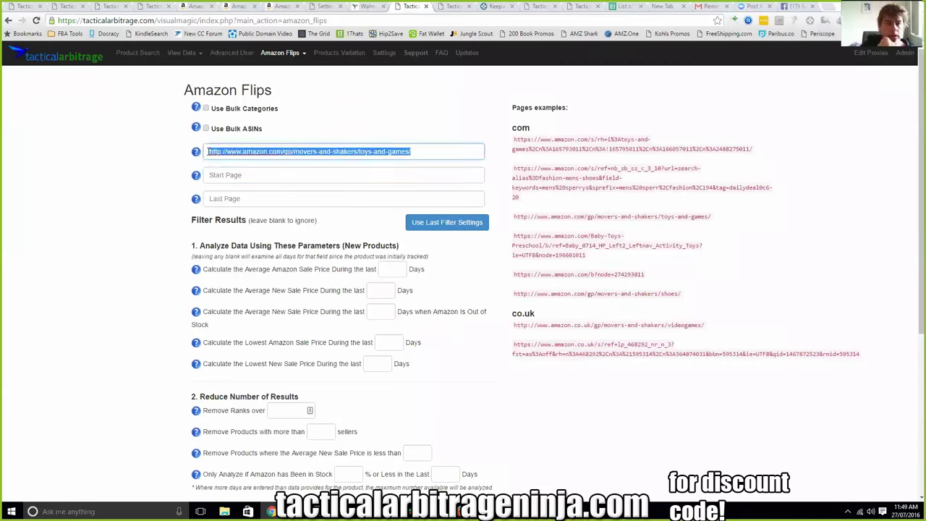
pyautogui.tripleClick(233, 151)
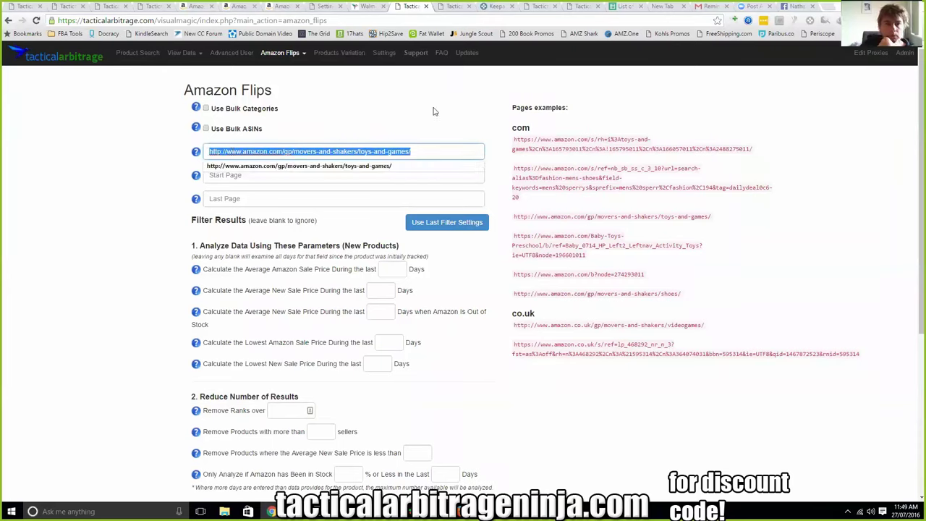
pyautogui.press('Escape')
pyautogui.click(373, 136)
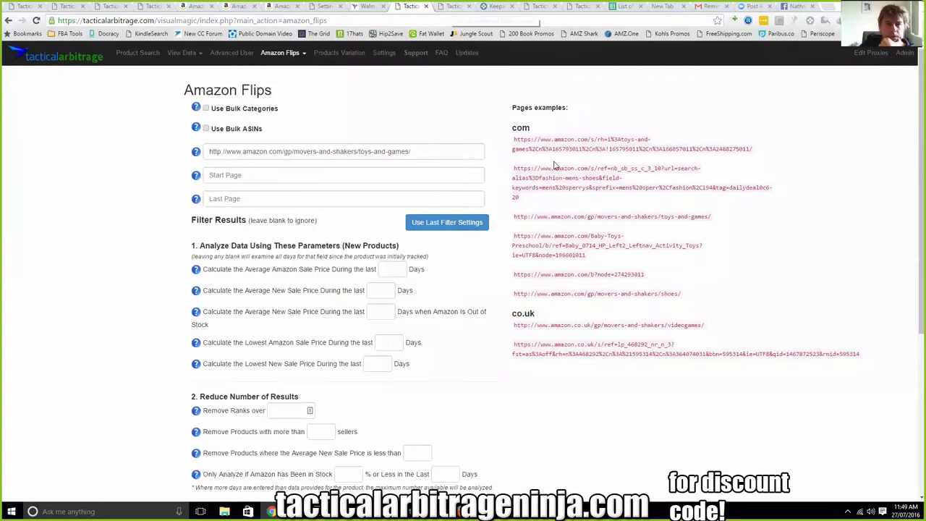
# Go back to View Flips and read its introductory note on the line limit and page refreshing
pyautogui.hotkey('ctrl', 'Tab')
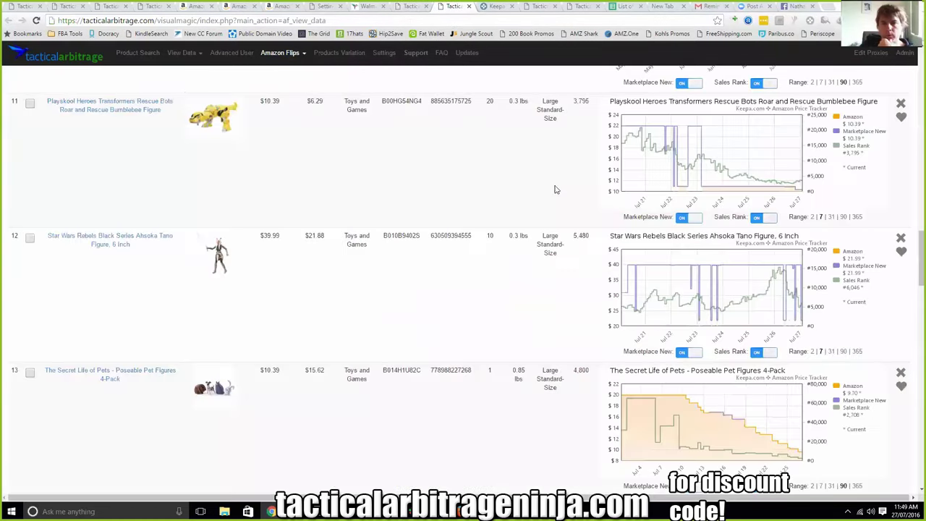
pyautogui.scroll(4, 555, 192)
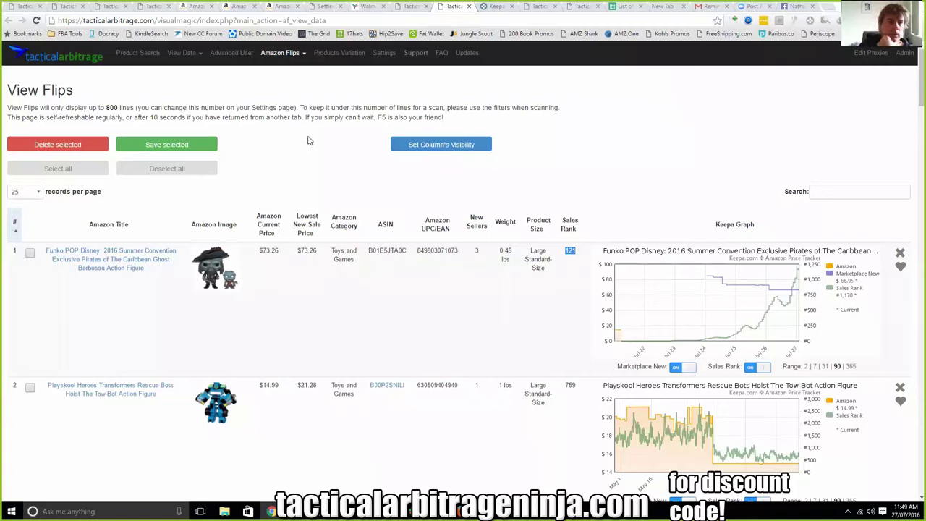
pyautogui.click(448, 119)
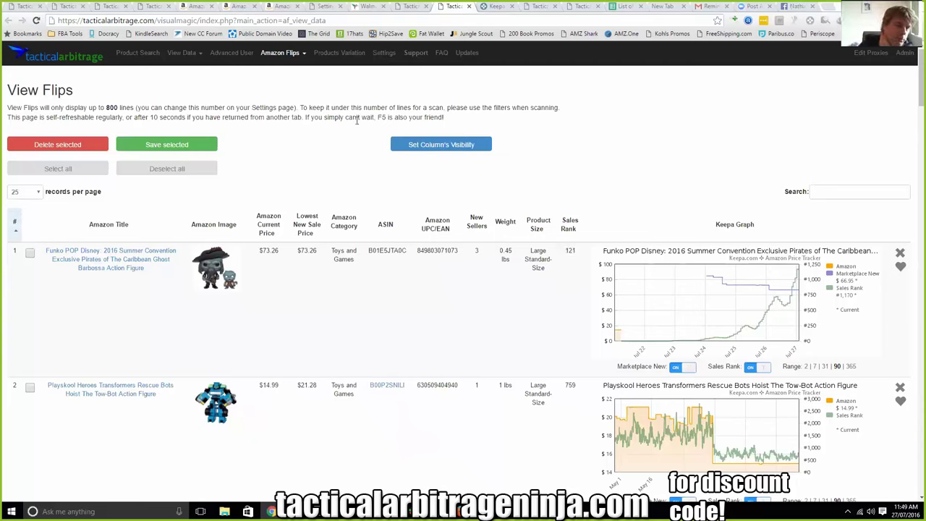
pyautogui.keyDown('shift'); pyautogui.click(221, 117); pyautogui.keyUp('shift')
pyautogui.moveTo(152, 109); pyautogui.dragTo(413, 109)
pyautogui.click(445, 121)
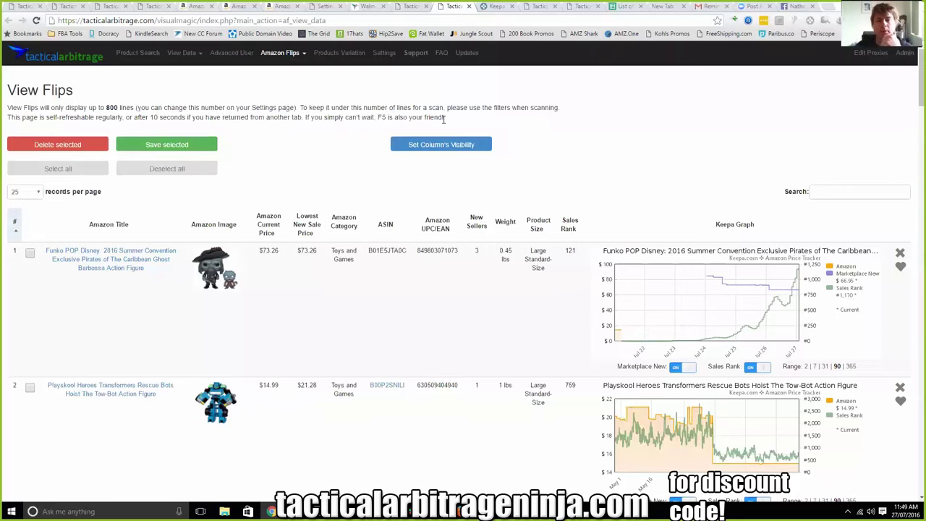
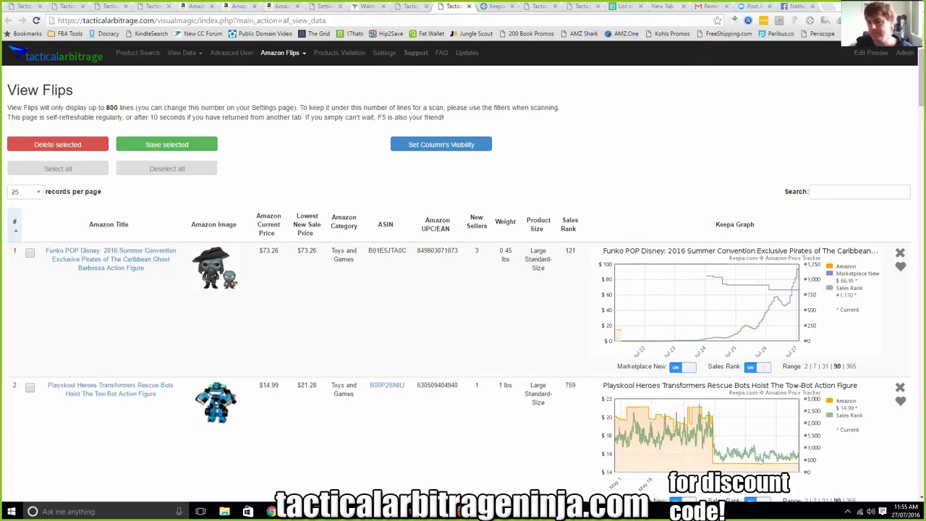
# Show the FBA Tactical Arbitrage group on Facebook and look over its pinned post and recent activity
pyautogui.click(886, 52)
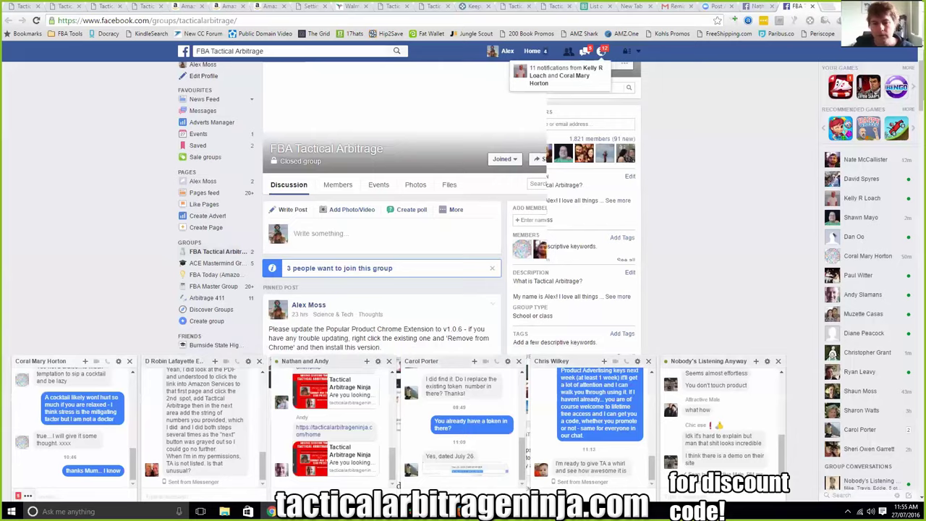
pyautogui.scroll(-4, 551, 144)
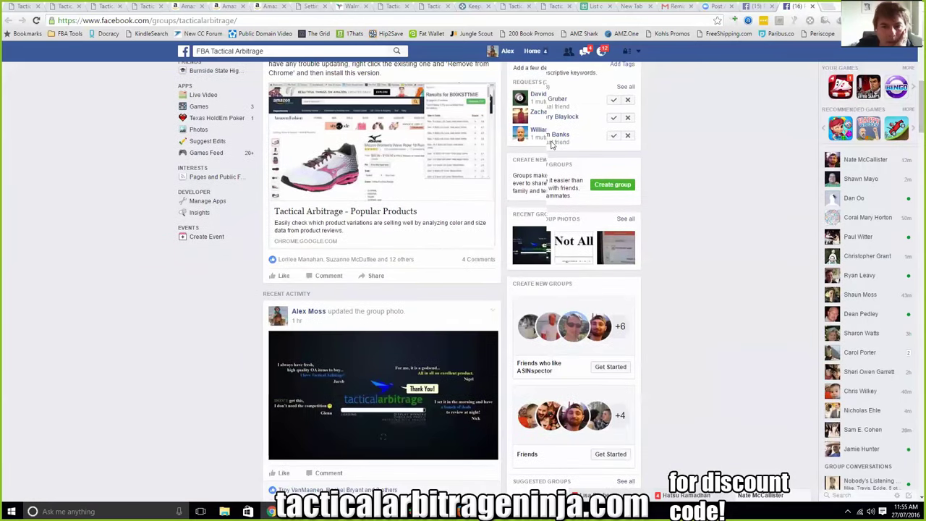
pyautogui.scroll(1, 313, 170)
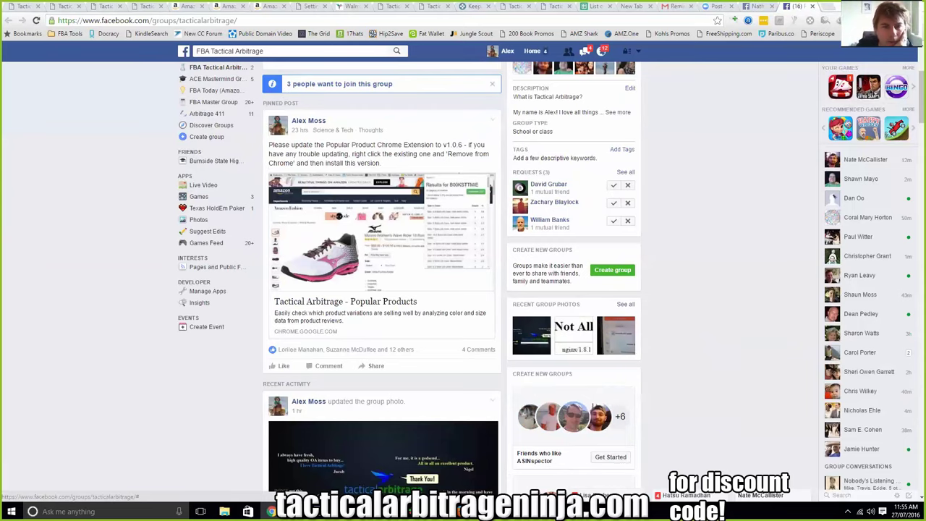
pyautogui.scroll(3, 301, 74)
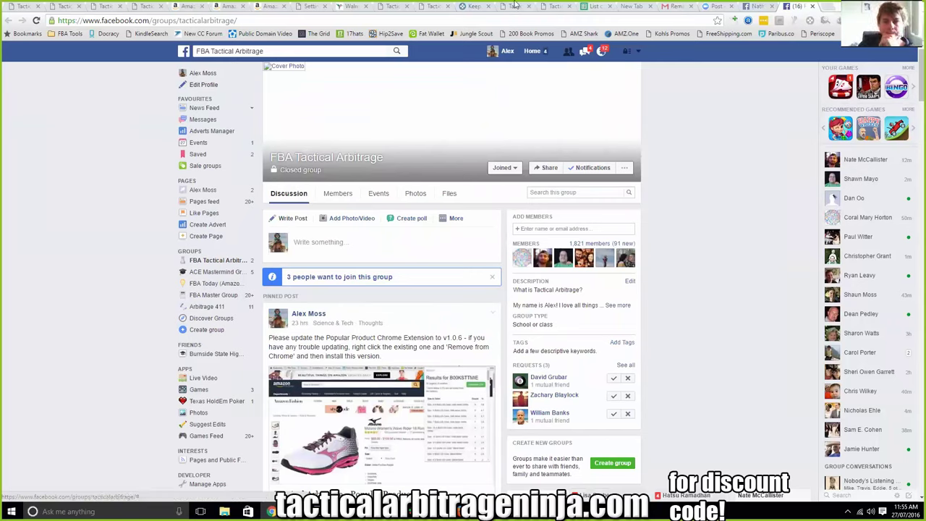
# Return to Tactical Arbitrage's Product Search, dismiss the bulk upload dialog and switch to the View Data page
pyautogui.click(22, 7)
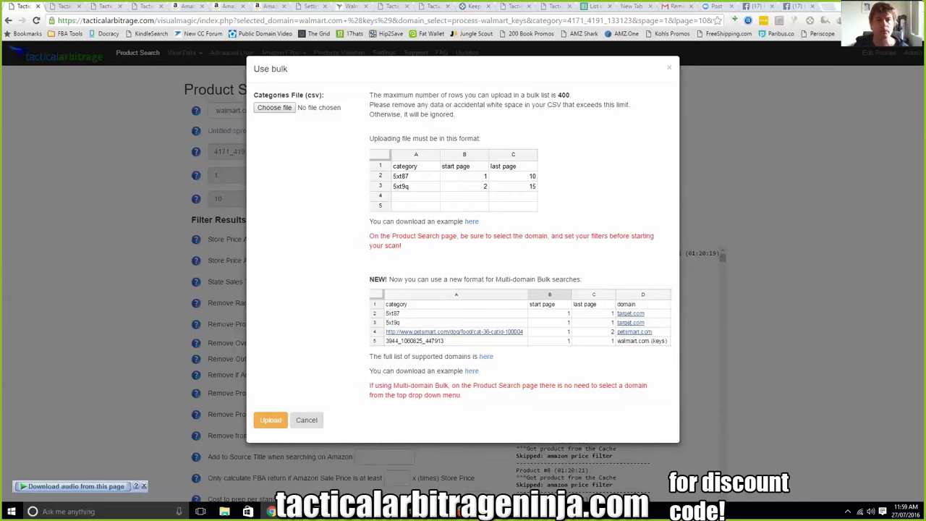
pyautogui.click(125, 175)
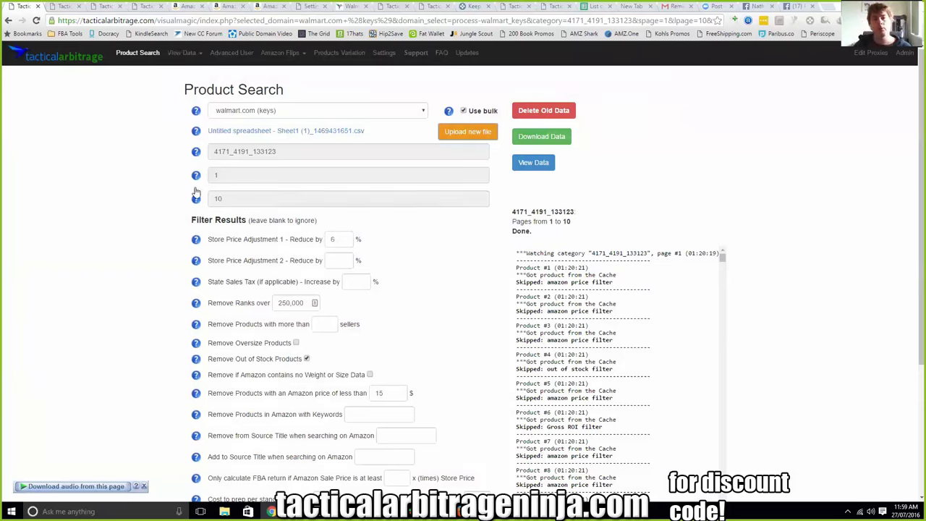
pyautogui.click(78, 12)
pyautogui.click(101, 13)
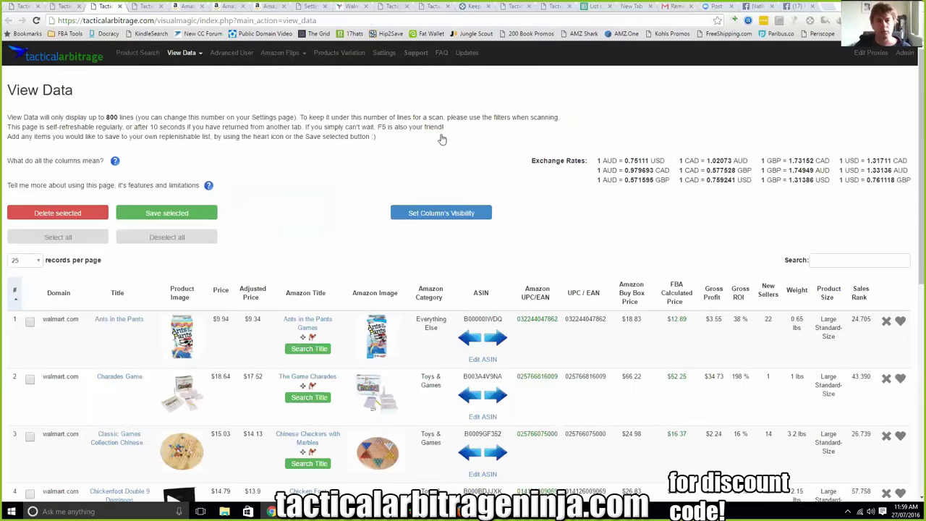
# Examine the matched Walmart products on View Data, including their prices, gross profit, ROI and sales rank
pyautogui.scroll(-3, 489, 192)
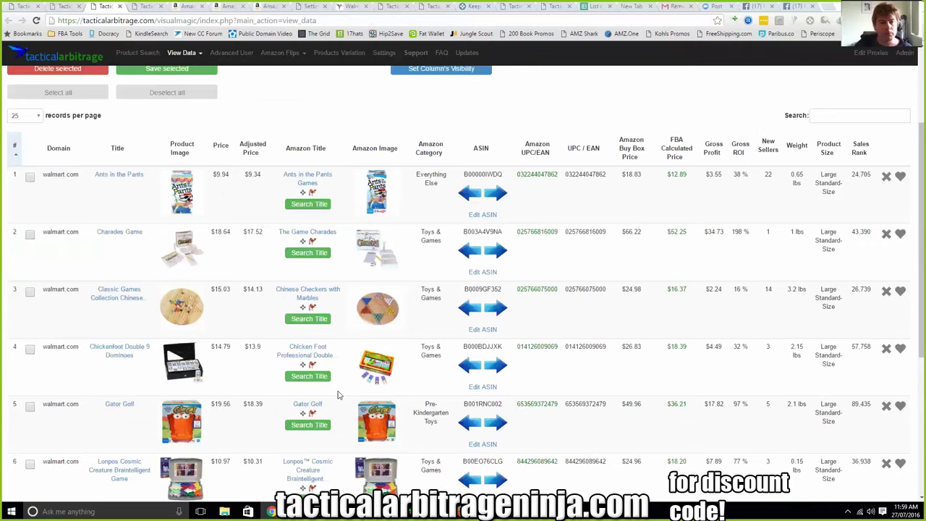
pyautogui.scroll(1, 464, 289)
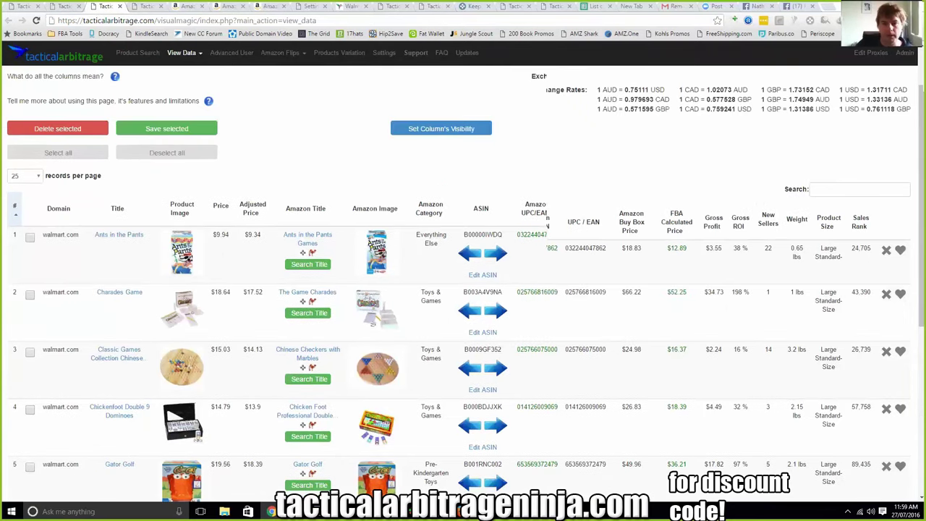
pyautogui.scroll(1, 463, 289)
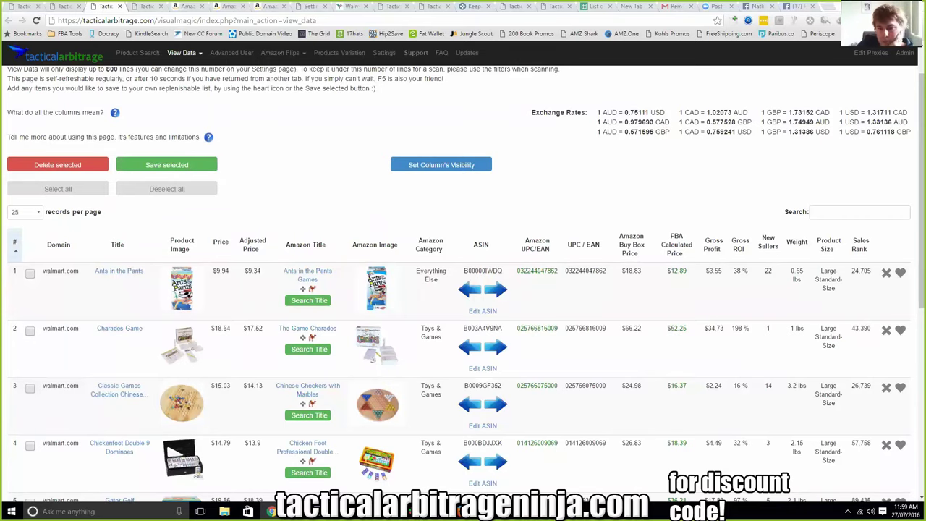
pyautogui.scroll(-3, 463, 434)
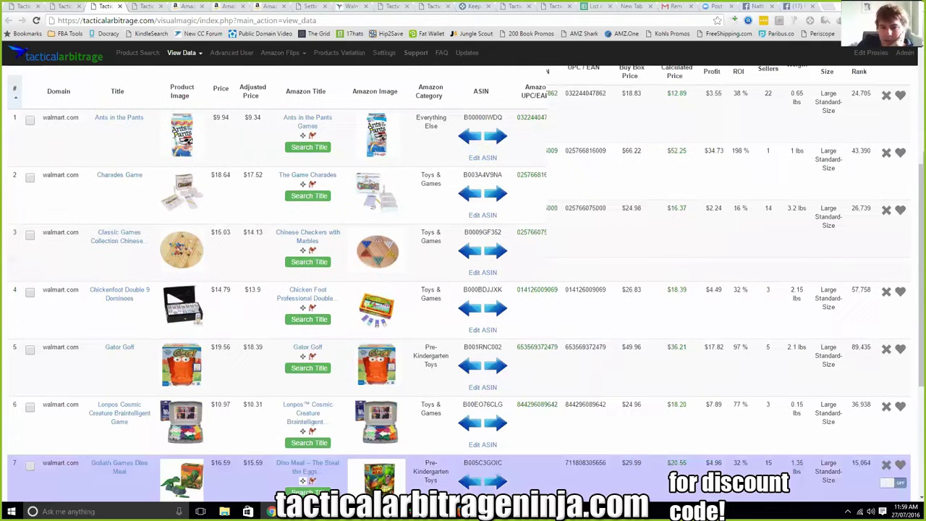
pyautogui.scroll(5, 463, 435)
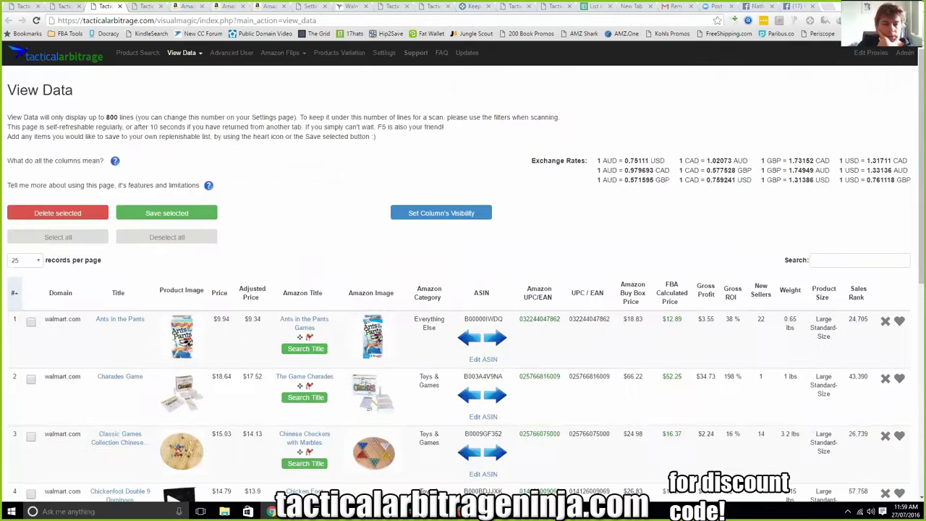
pyautogui.scroll(-2, 463, 434)
pyautogui.scroll(-1, 464, 289)
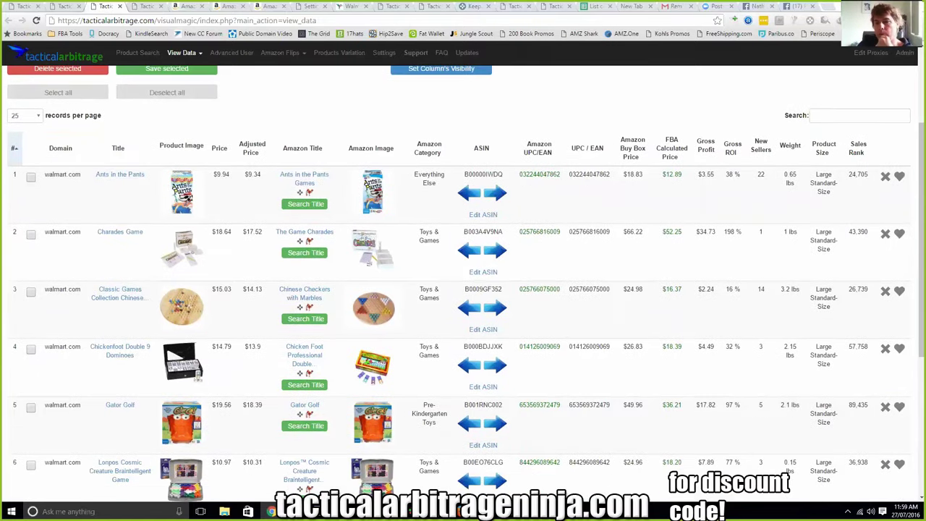
pyautogui.scroll(1, 463, 289)
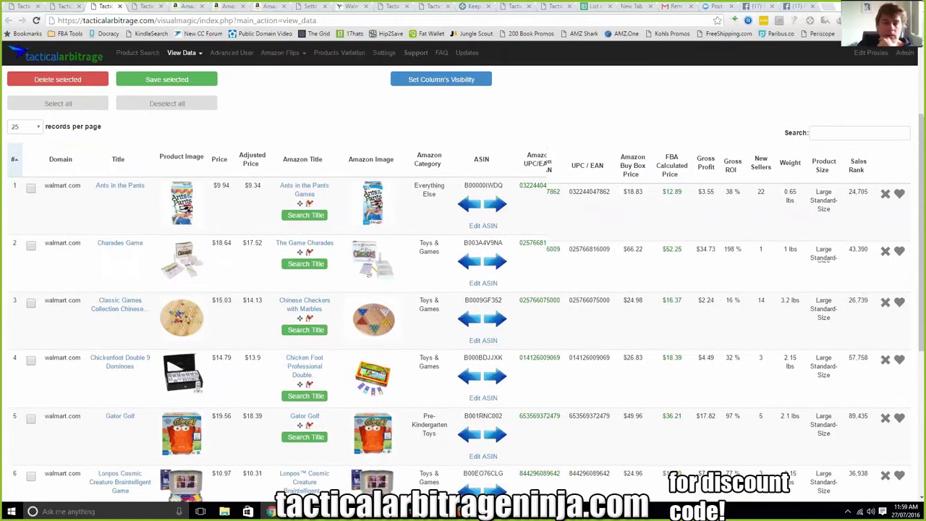
pyautogui.scroll(2, 464, 289)
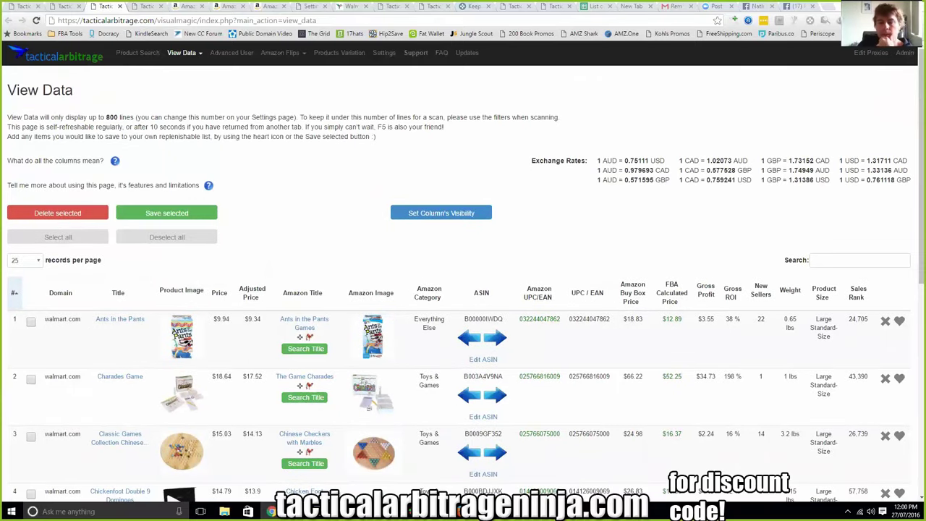
# Highlight the exchange rates for AUD, CAD, GBP and USD on the View Data page
pyautogui.moveTo(670, 180); pyautogui.dragTo(597, 161)
pyautogui.click(597, 161)
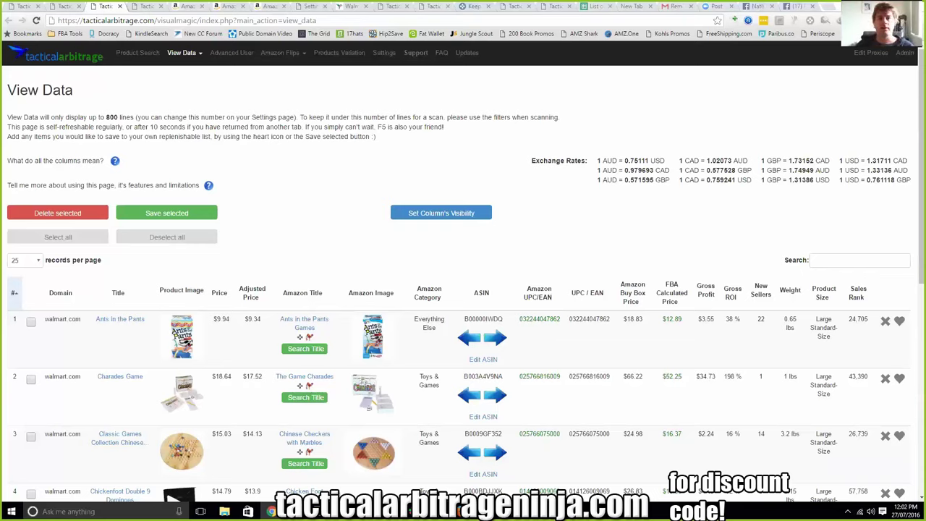
pyautogui.doubleClick(552, 161)
pyautogui.doubleClick(575, 161)
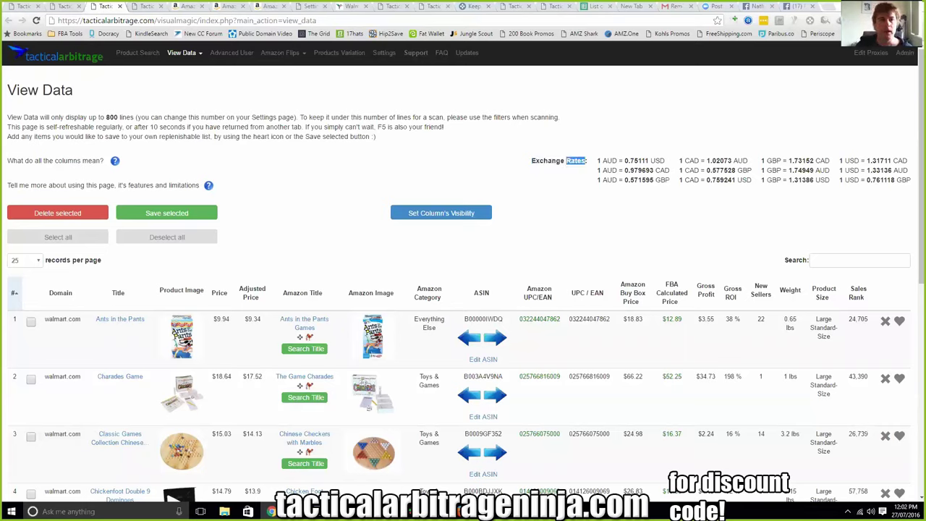